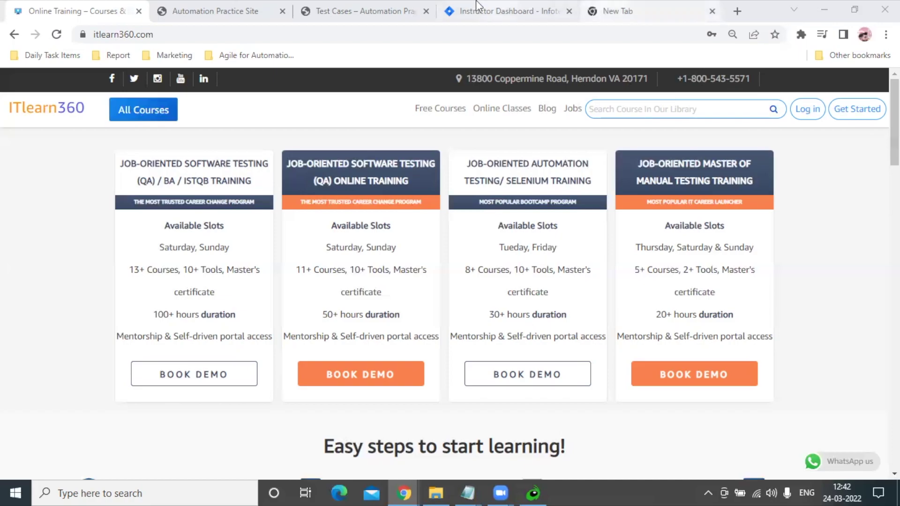
# Read the 'Home Page with three Sliders only' test case steps on the practice site, then go back to the Jira Instructor Dashboard.
pyautogui.click(255, 6)
pyautogui.scroll(-5, 277, 380)
pyautogui.scroll(5, 276, 380)
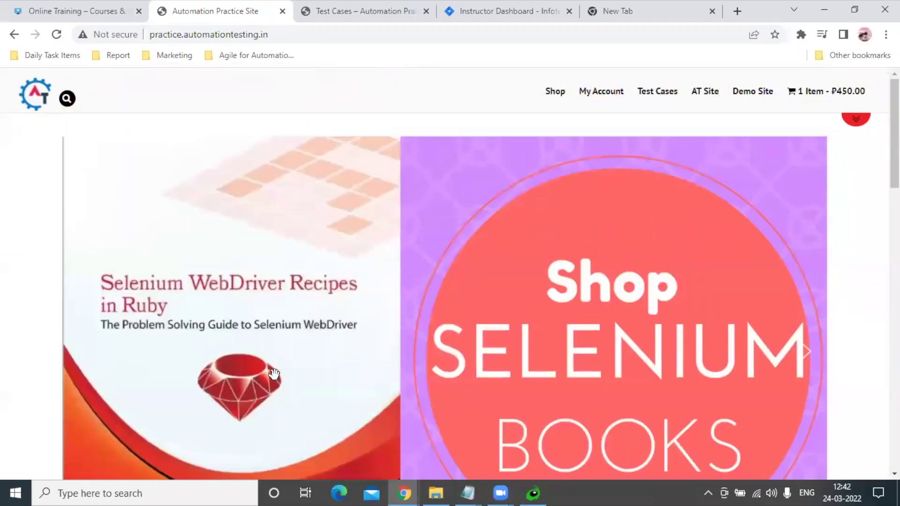
pyautogui.click(358, 11)
pyautogui.scroll(10, 280, 395)
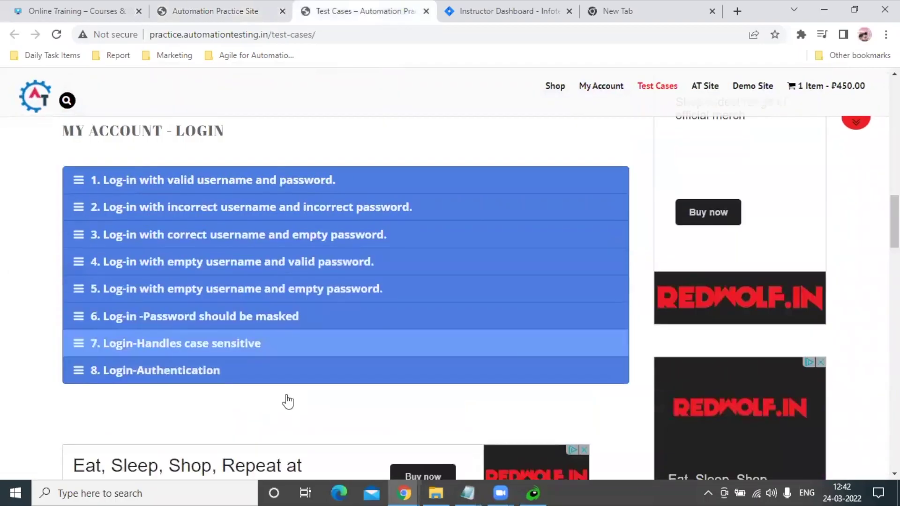
pyautogui.scroll(10, 280, 395)
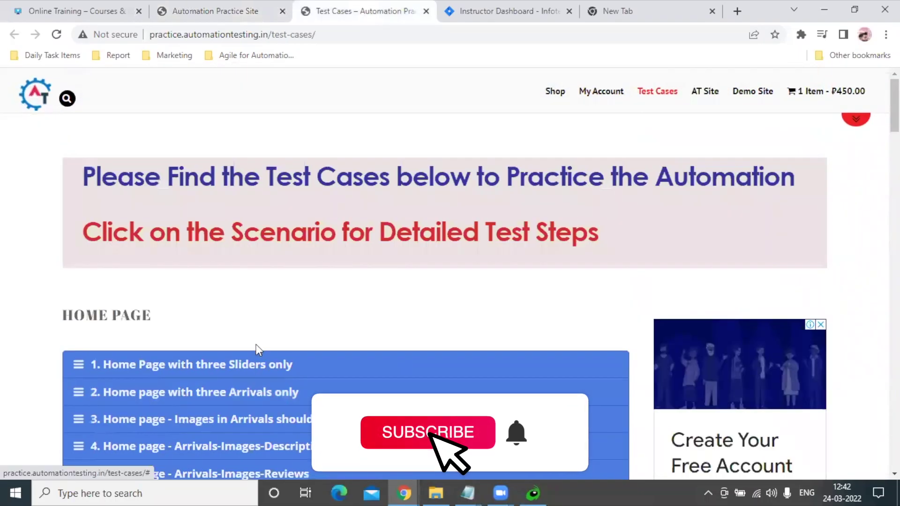
pyautogui.click(194, 361)
pyautogui.scroll(-3, 169, 320)
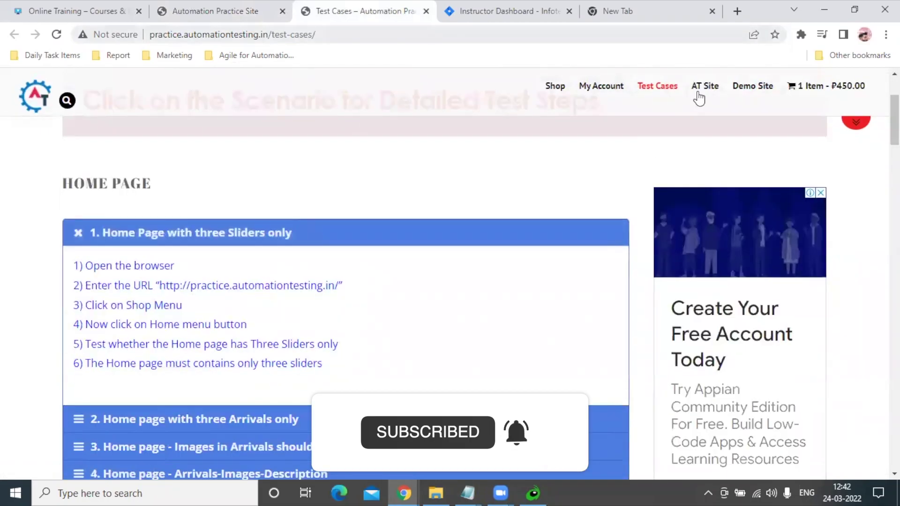
pyautogui.click(523, 9)
pyautogui.scroll(-1, 195, 265)
pyautogui.scroll(1, 208, 301)
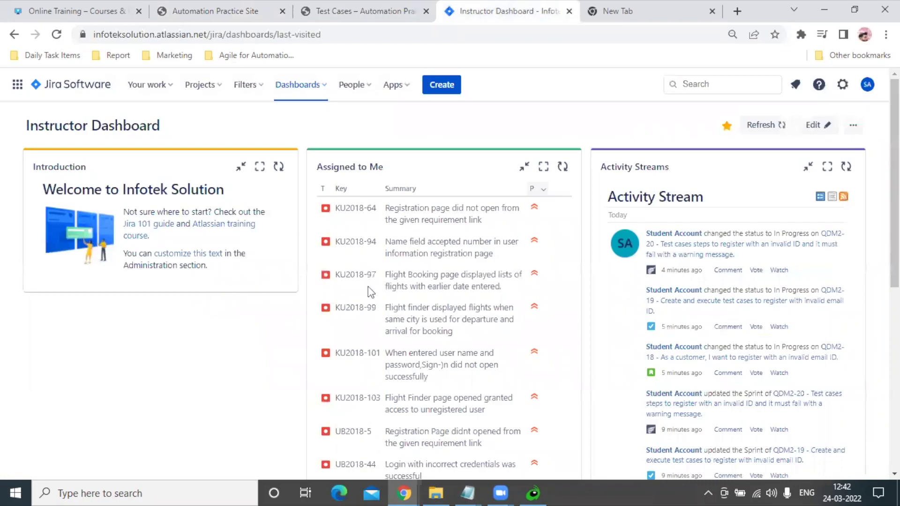
# Open the QA FH June 2021 (QFJ2) project's backlog and scroll to its end.
pyautogui.scroll(-1, 496, 286)
pyautogui.scroll(-3, 496, 286)
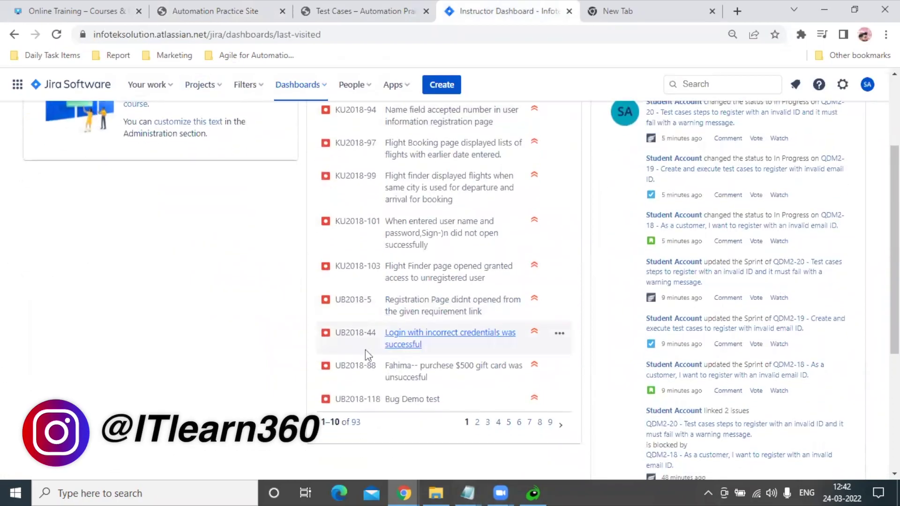
pyautogui.scroll(3, 365, 349)
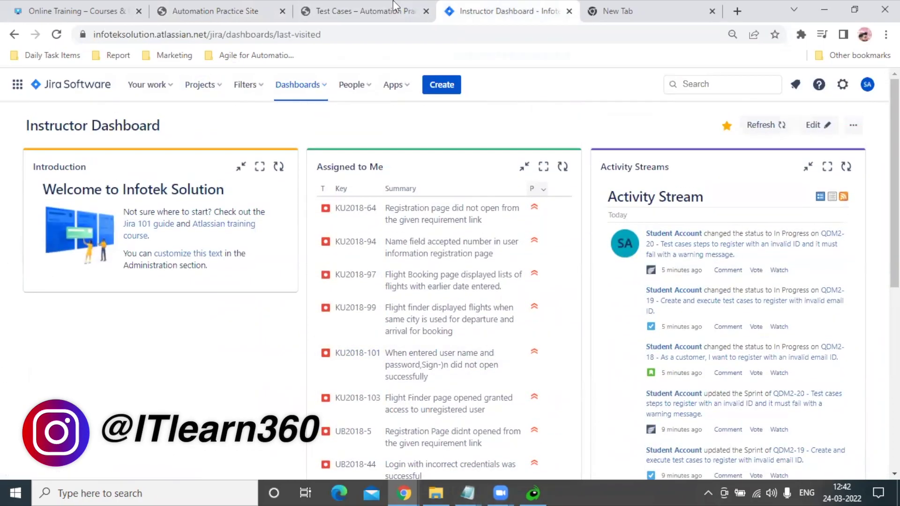
pyautogui.click(201, 86)
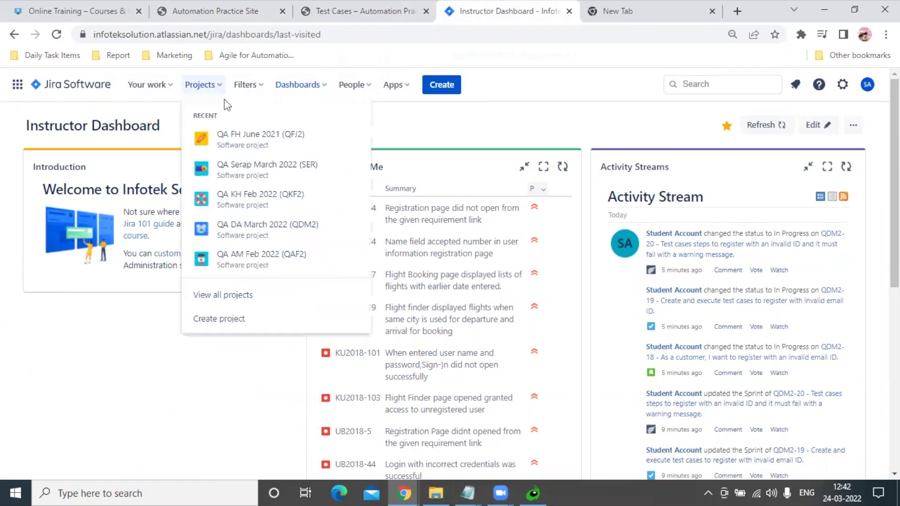
pyautogui.click(256, 141)
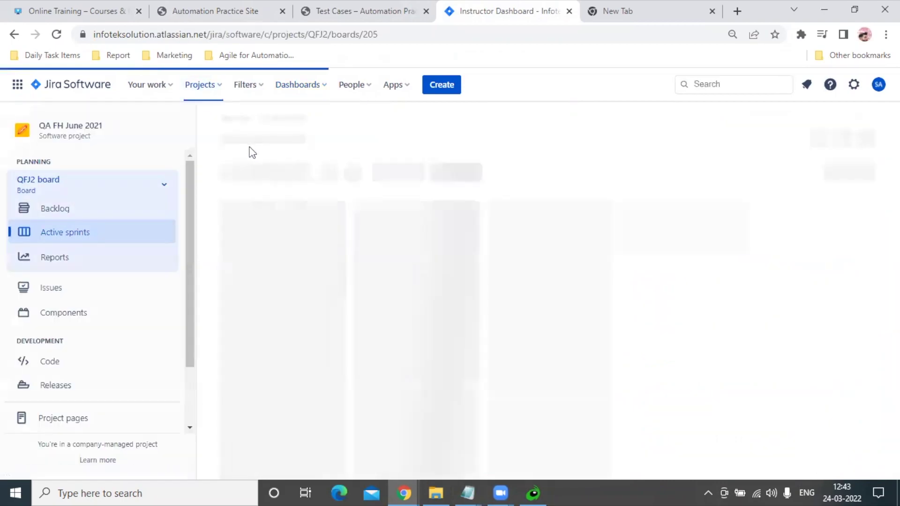
pyautogui.click(104, 221)
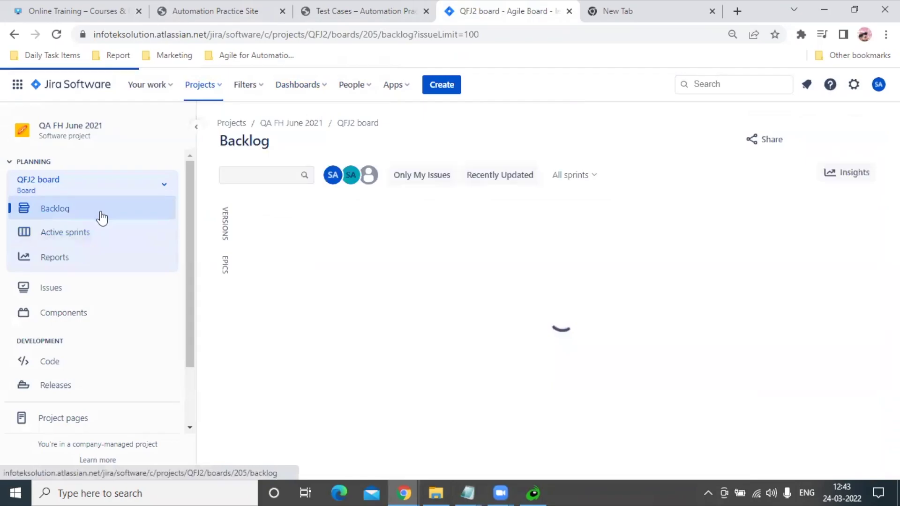
pyautogui.scroll(-10, 392, 281)
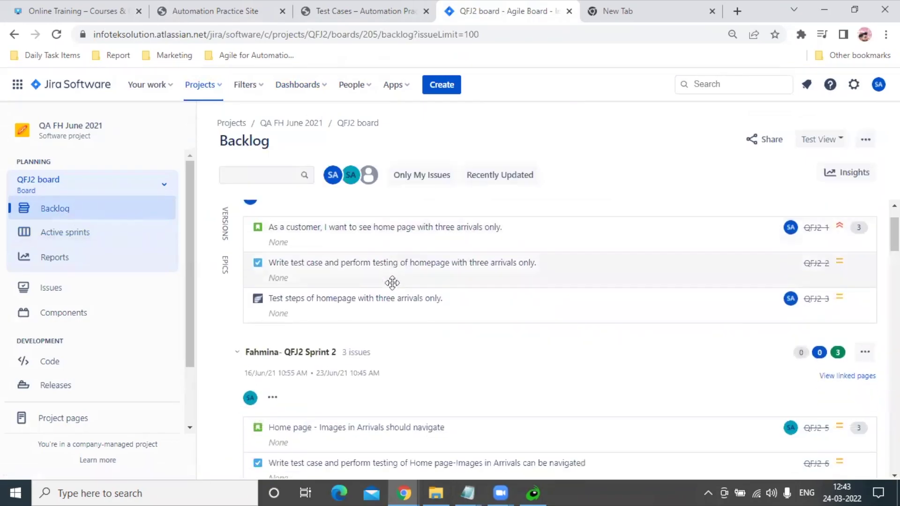
pyautogui.scroll(-15, 513, 299)
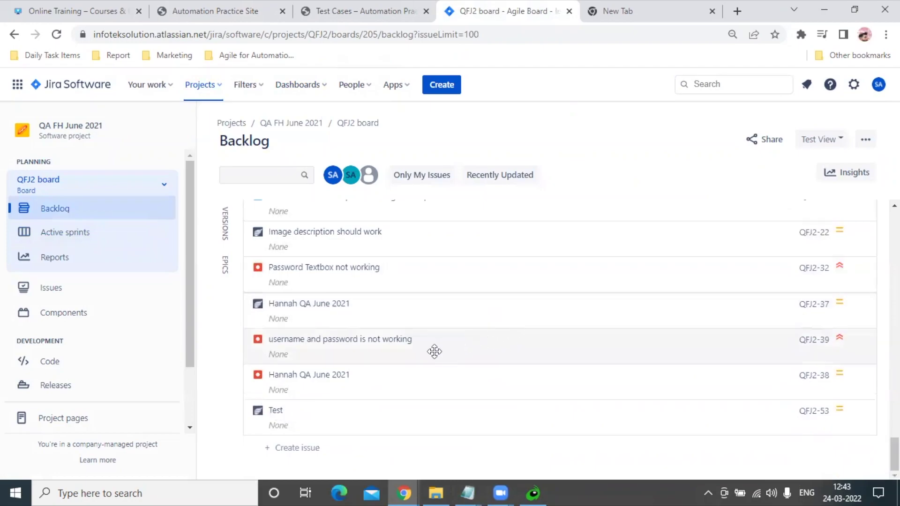
pyautogui.click(212, 88)
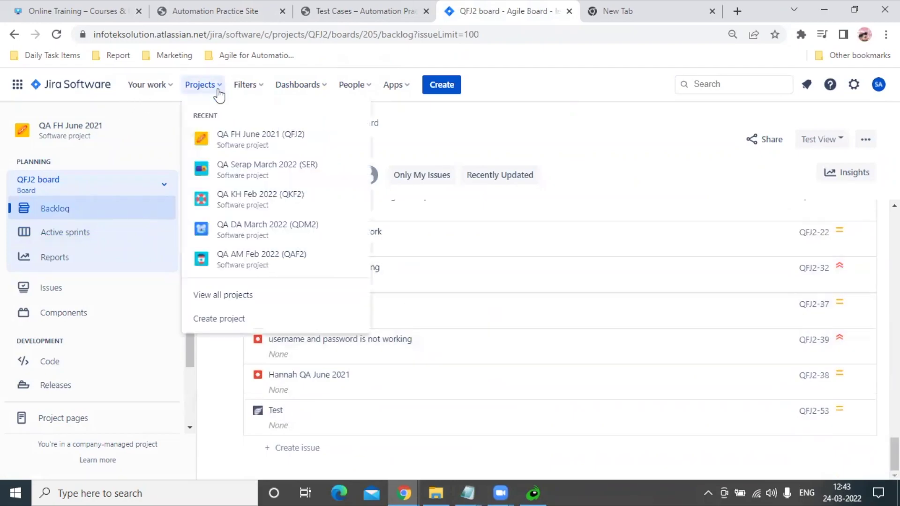
# Start a new issue at the end of the backlog and set its type to Test.
pyautogui.click(529, 114)
pyautogui.click(292, 449)
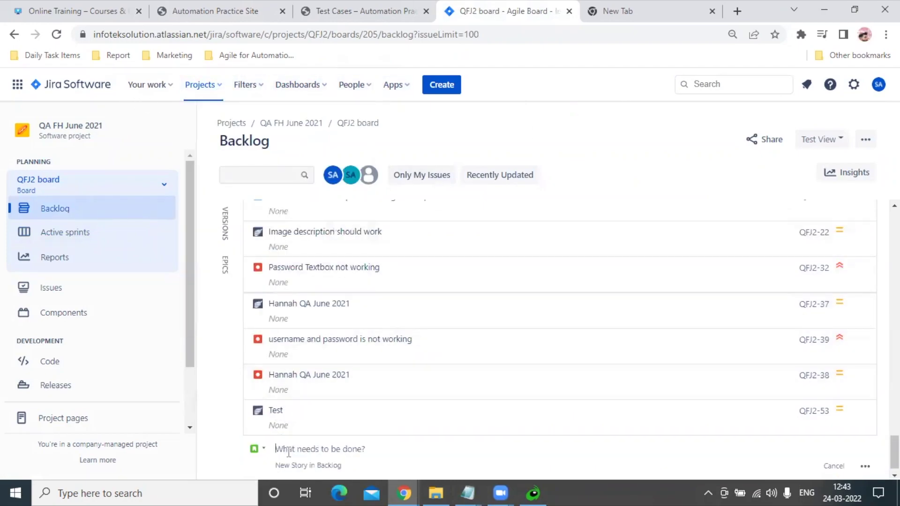
pyautogui.click(261, 434)
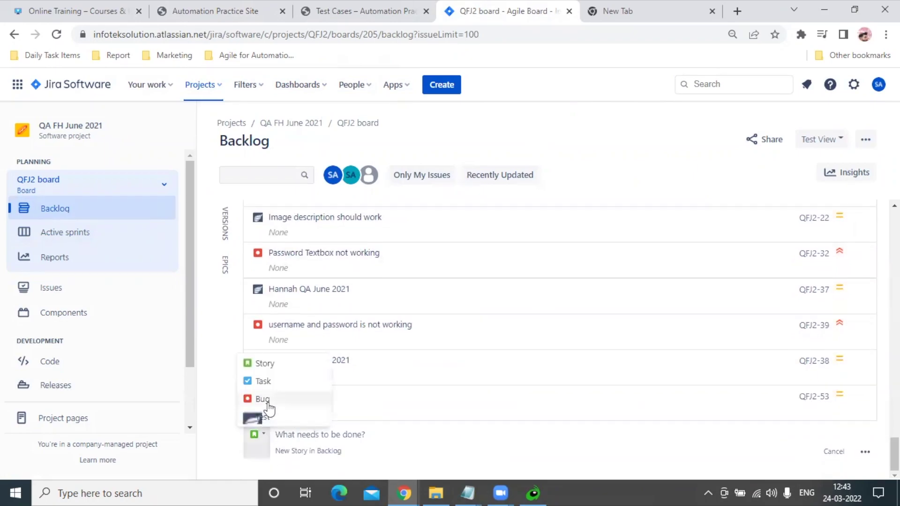
pyautogui.click(292, 417)
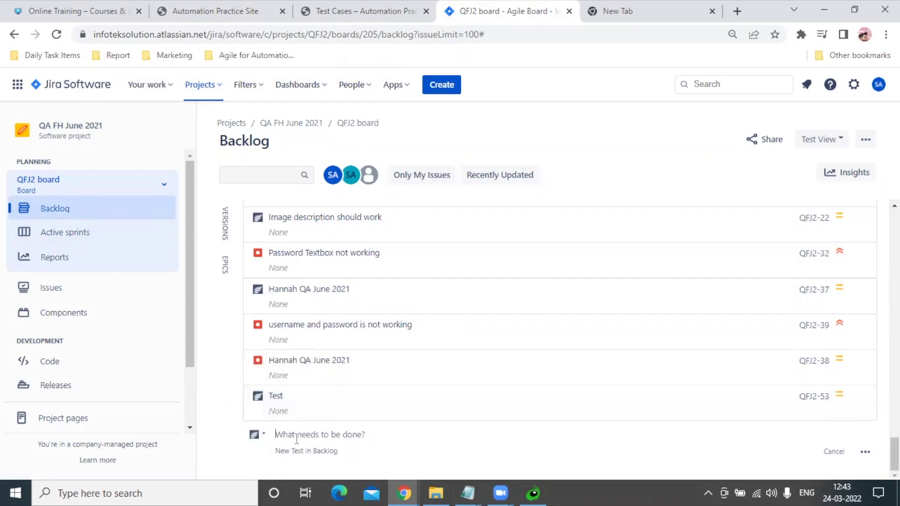
pyautogui.click(328, 13)
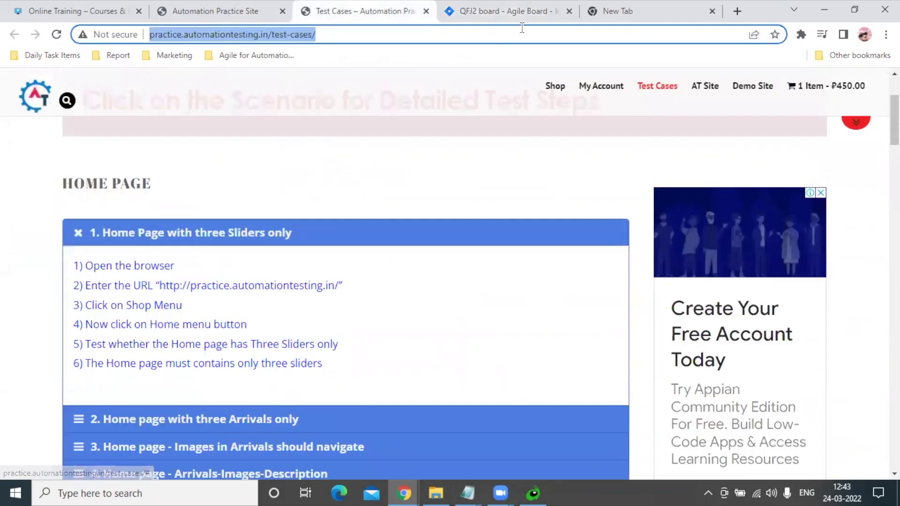
pyautogui.click(516, 10)
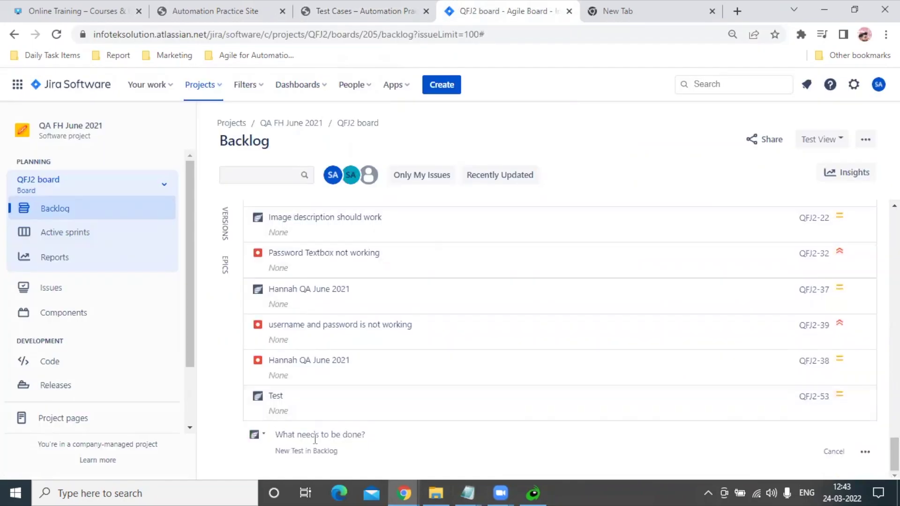
# Enter the summary 'Test case steps for homepage having three sliders only' and expand to the full create form.
pyautogui.write('Te')
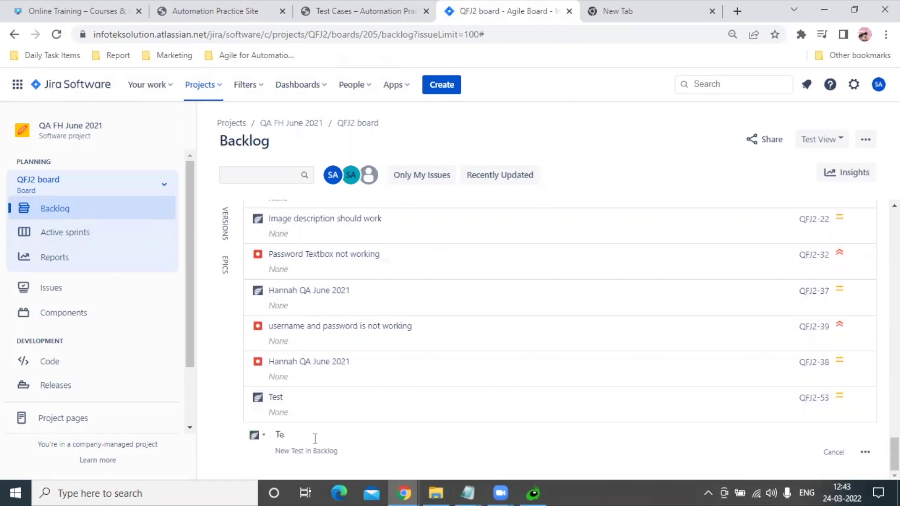
pyautogui.press('BackSpace')
pyautogui.press('BackSpace')
pyautogui.write('Test case steps for homepage having')
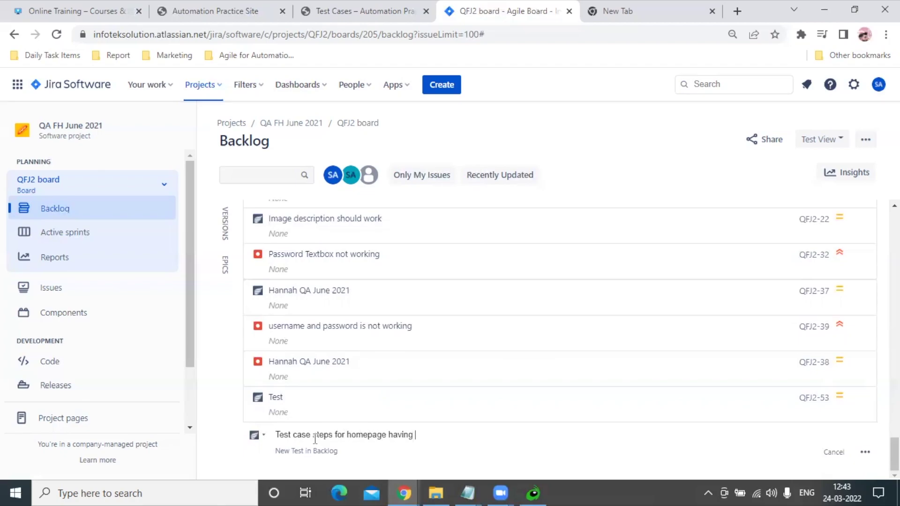
pyautogui.write(' three sliders only.')
pyautogui.moveTo(292, 435); pyautogui.dragTo(413, 435)
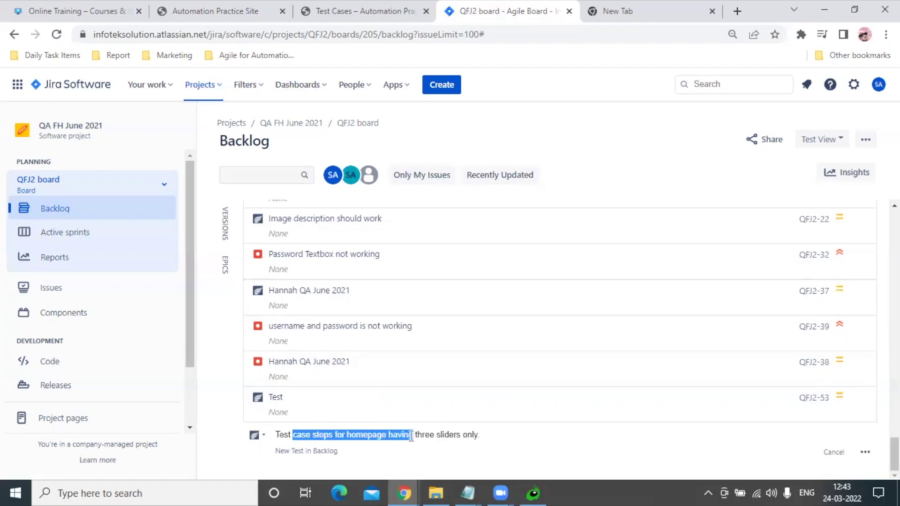
pyautogui.click(866, 453)
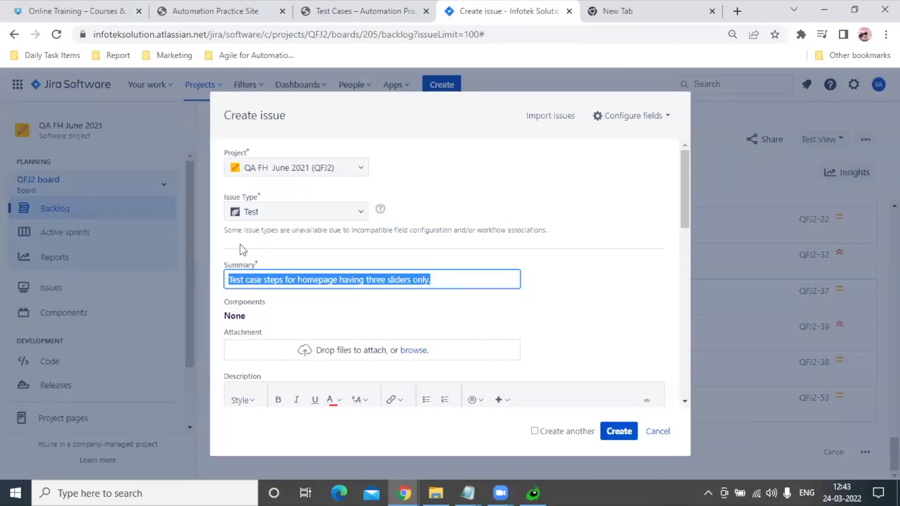
# Paste the summary sentence into the issue's Description field.
pyautogui.scroll(-10, 396, 317)
pyautogui.scroll(10, 380, 382)
pyautogui.scroll(-10, 410, 331)
pyautogui.scroll(10, 425, 349)
pyautogui.scroll(-2, 437, 317)
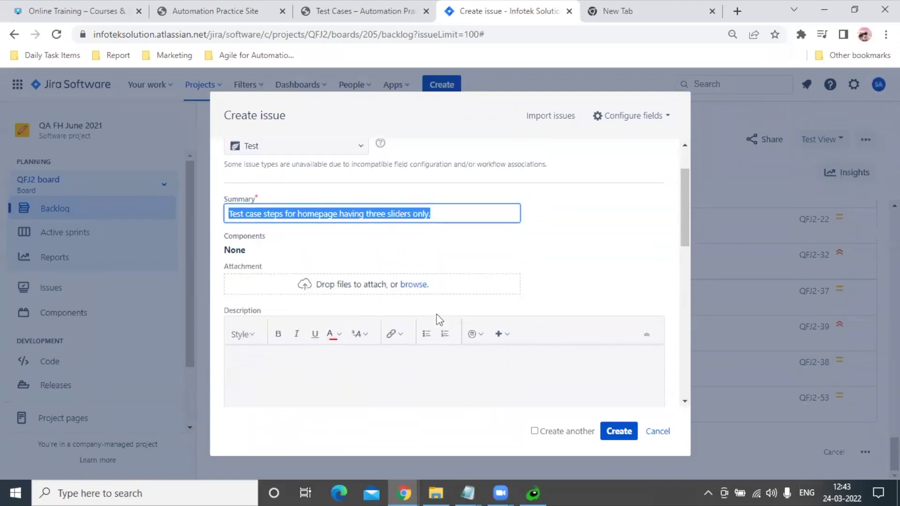
pyautogui.scroll(-4, 436, 314)
pyautogui.click(438, 289)
pyautogui.write('Test case steps for homepage having three sliders only.')
pyautogui.scroll(-8, 424, 309)
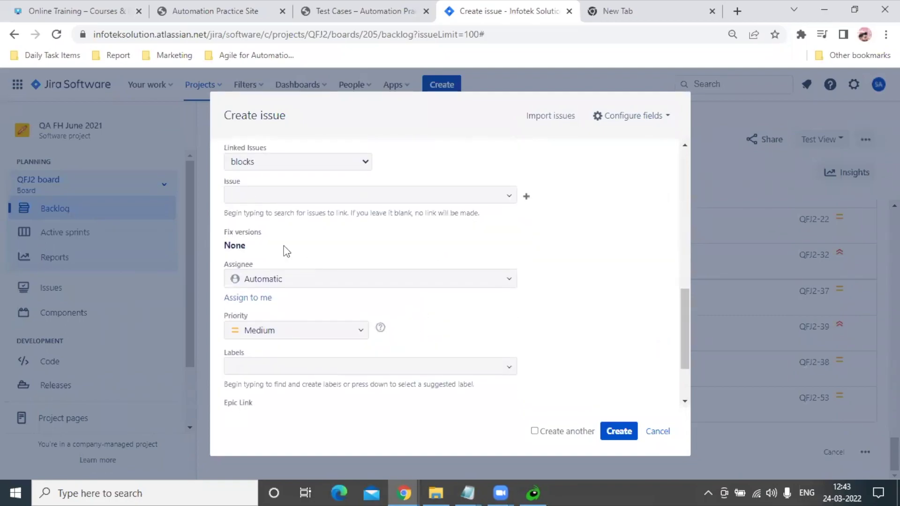
pyautogui.scroll(4, 282, 249)
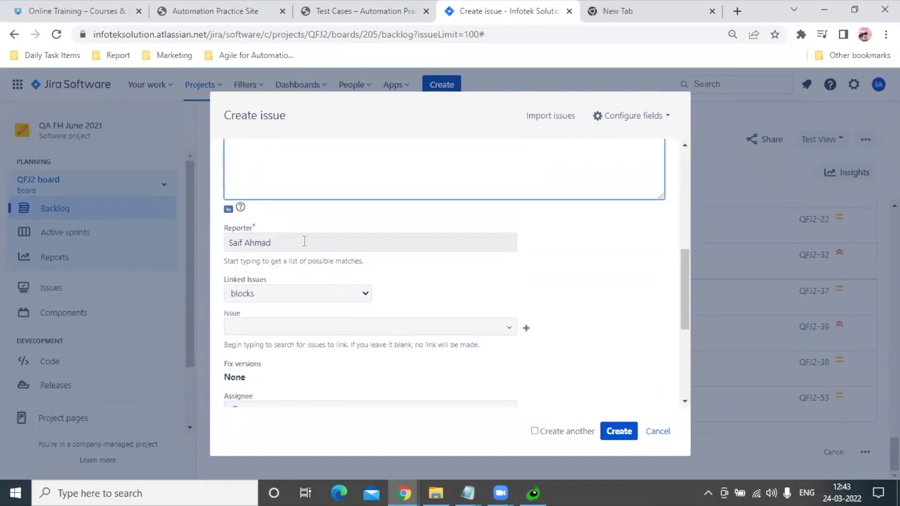
pyautogui.scroll(-6, 440, 369)
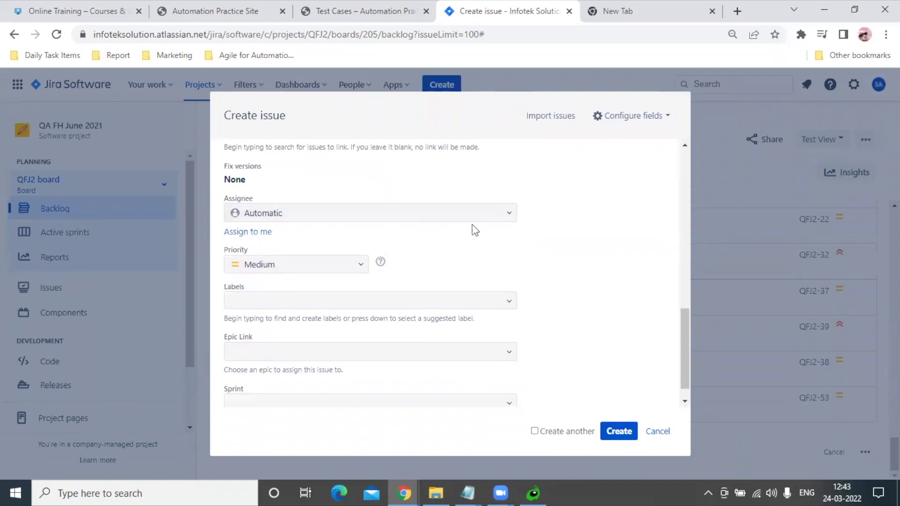
# Assign the issue to Student Account and set its priority to Highest.
pyautogui.click(508, 216)
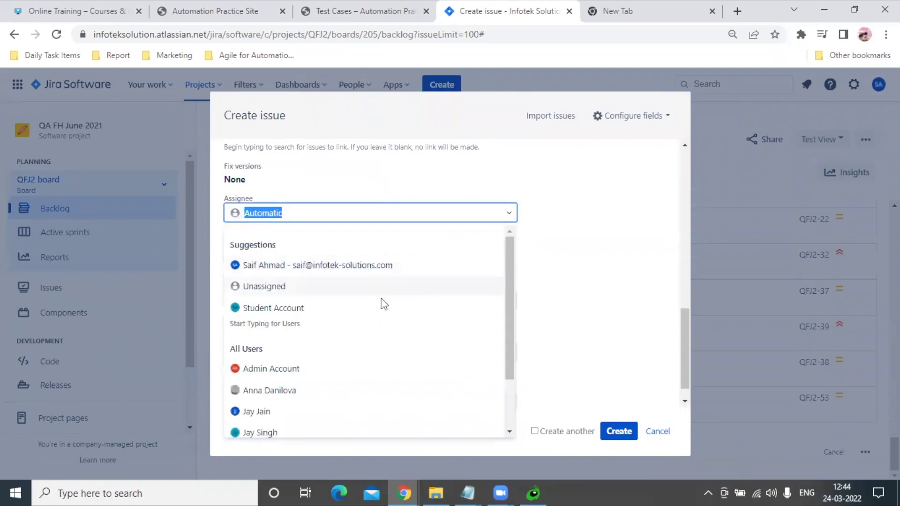
pyautogui.click(357, 308)
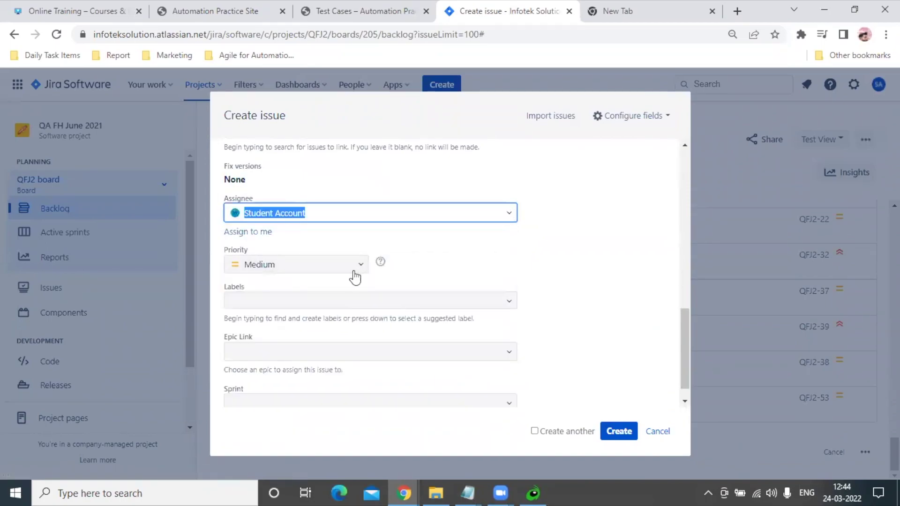
pyautogui.click(360, 264)
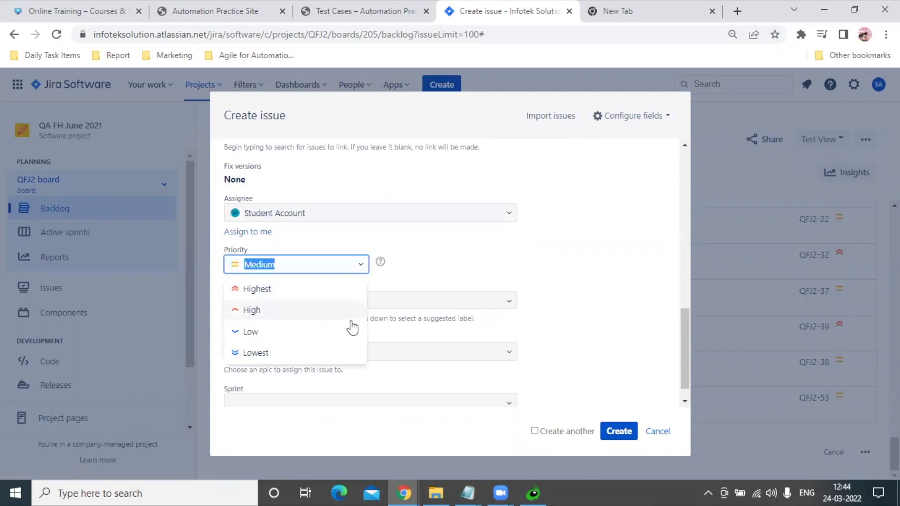
pyautogui.click(351, 288)
pyautogui.scroll(-1, 267, 283)
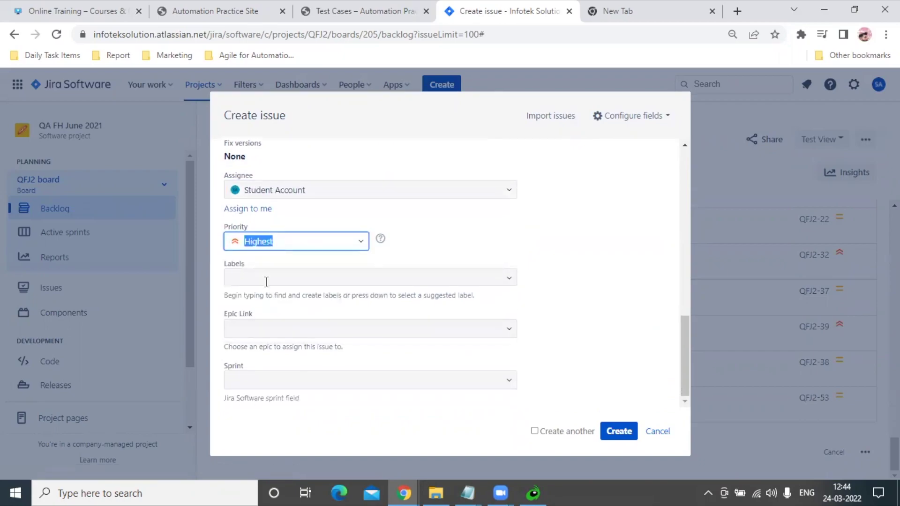
# Add the HomePage label and create the Test issue.
pyautogui.click(320, 275)
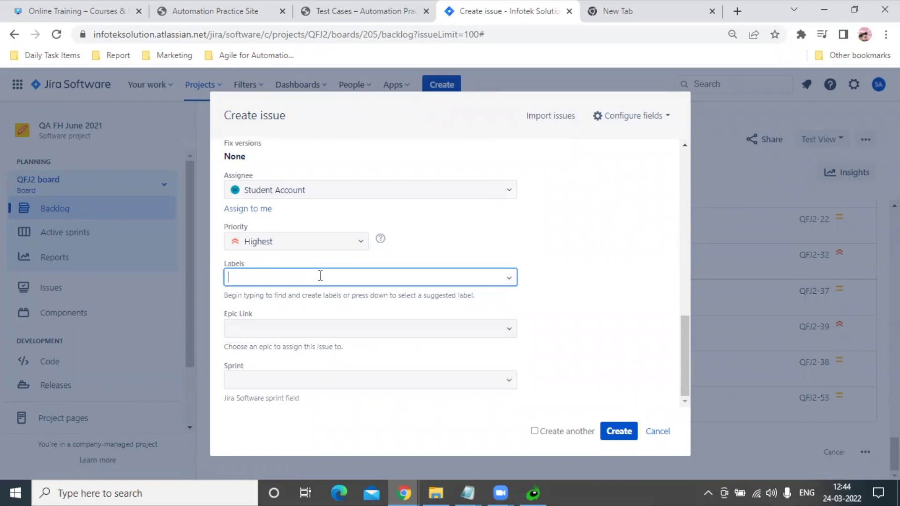
pyautogui.write('homepage')
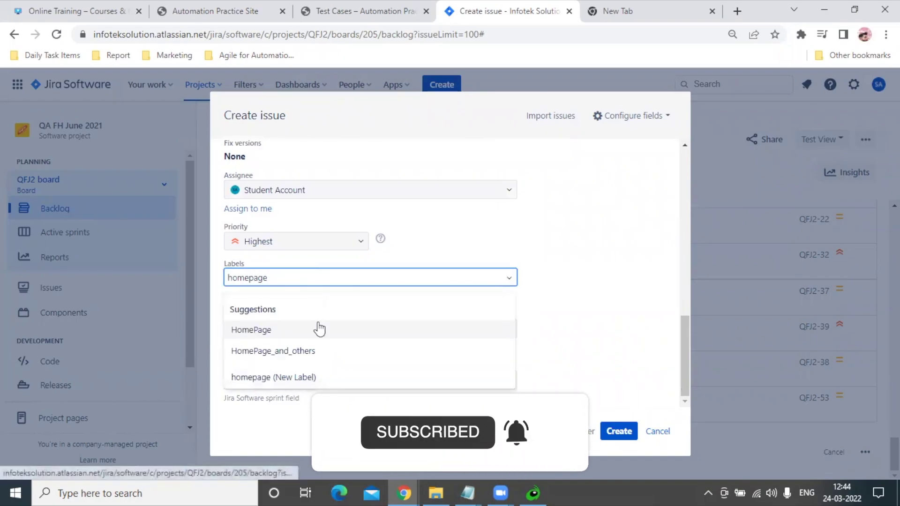
pyautogui.click(318, 328)
pyautogui.click(608, 434)
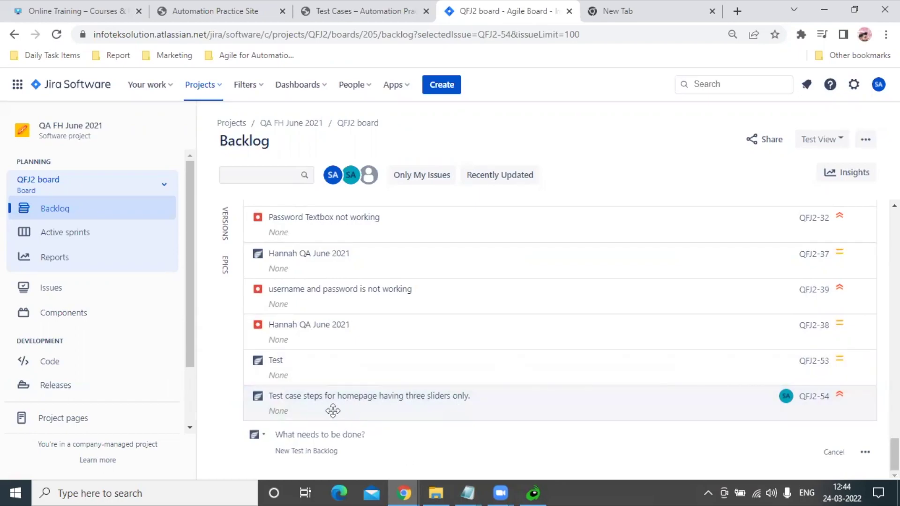
pyautogui.click(354, 400)
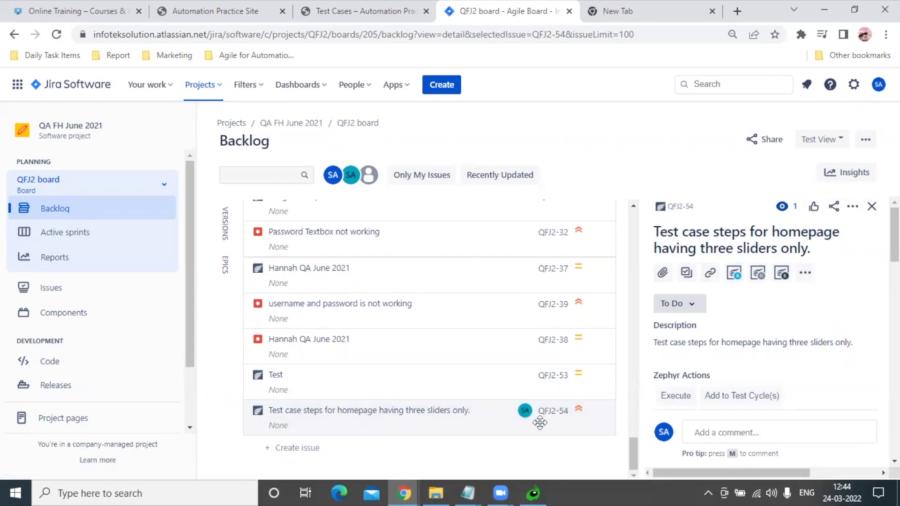
# Right-click the QFJ2-54 issue key to show its link options.
pyautogui.rightClick(553, 412)
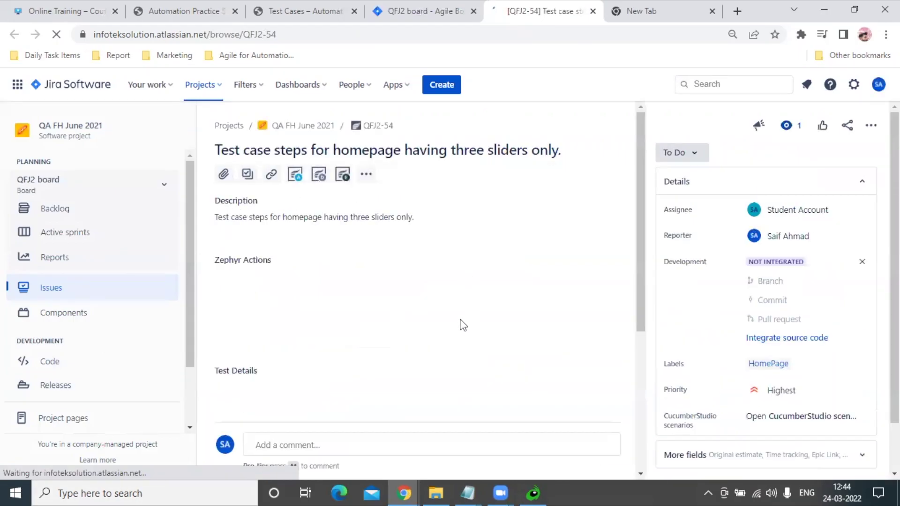
# Scroll to Test Details and click through the empty Test Step, Test Data and Test Result boxes.
pyautogui.scroll(-8, 463, 328)
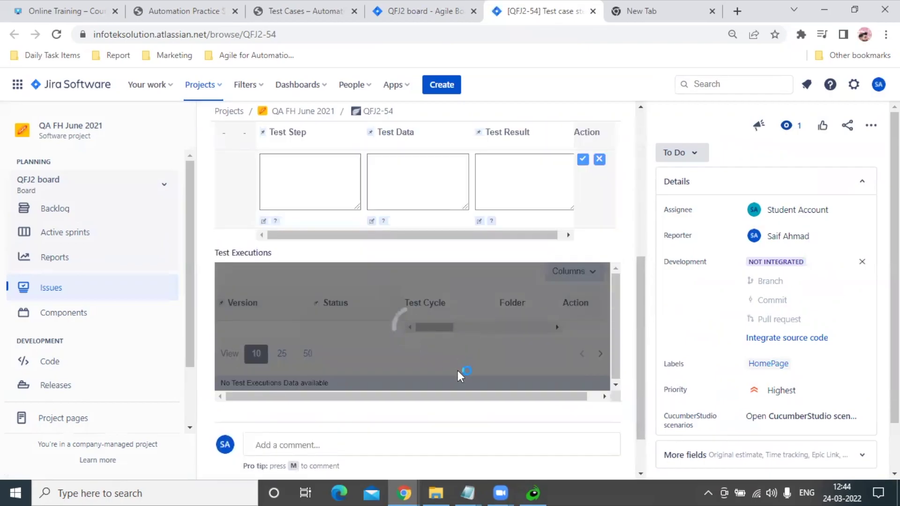
pyautogui.scroll(-5, 555, 184)
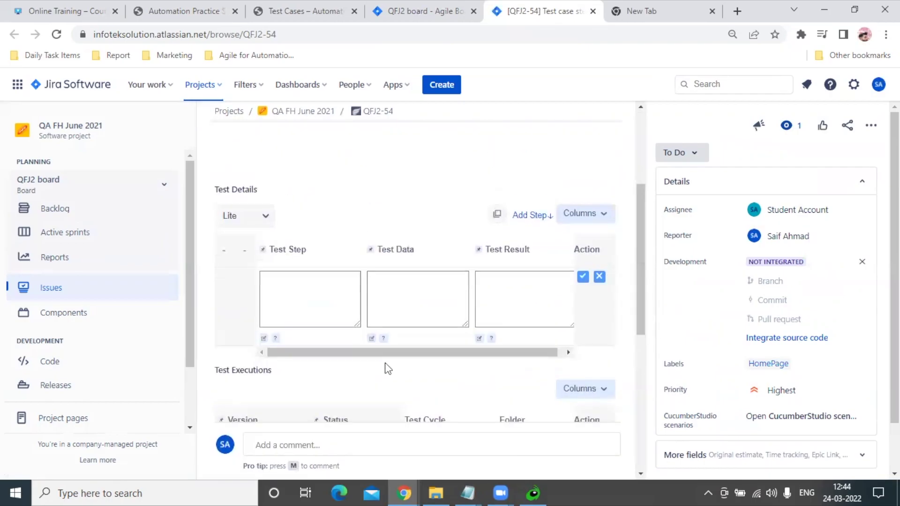
pyautogui.scroll(3, 388, 368)
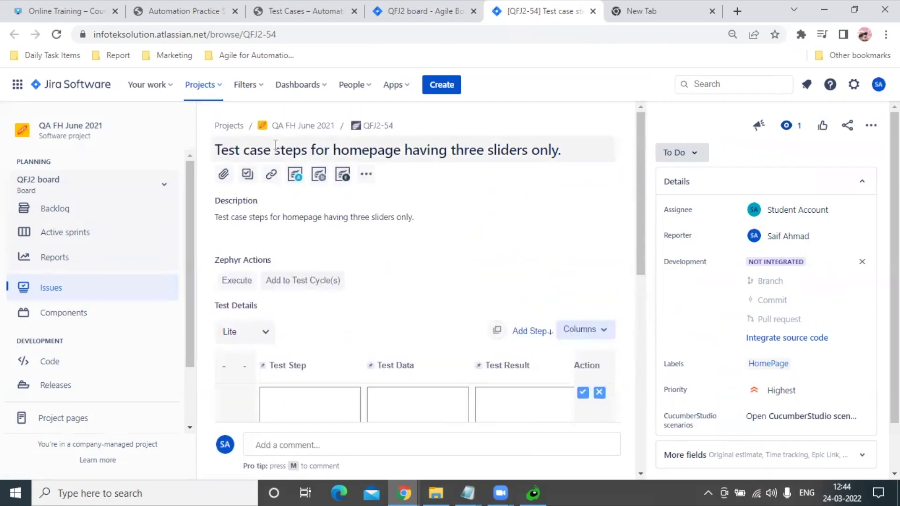
pyautogui.scroll(-3, 440, 273)
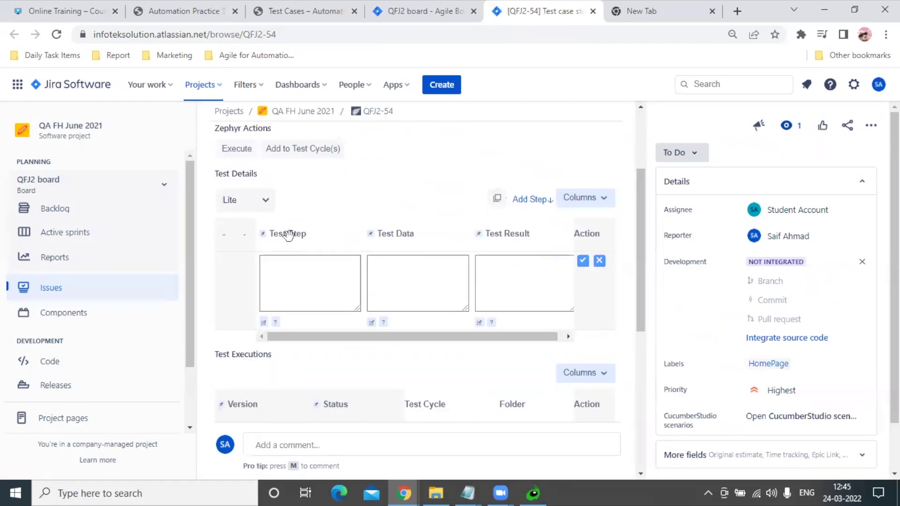
pyautogui.click(290, 281)
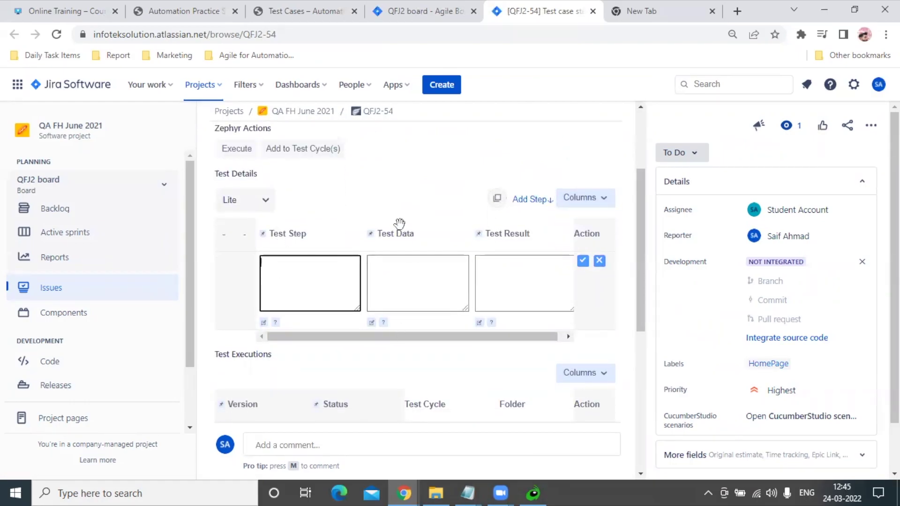
pyautogui.click(422, 291)
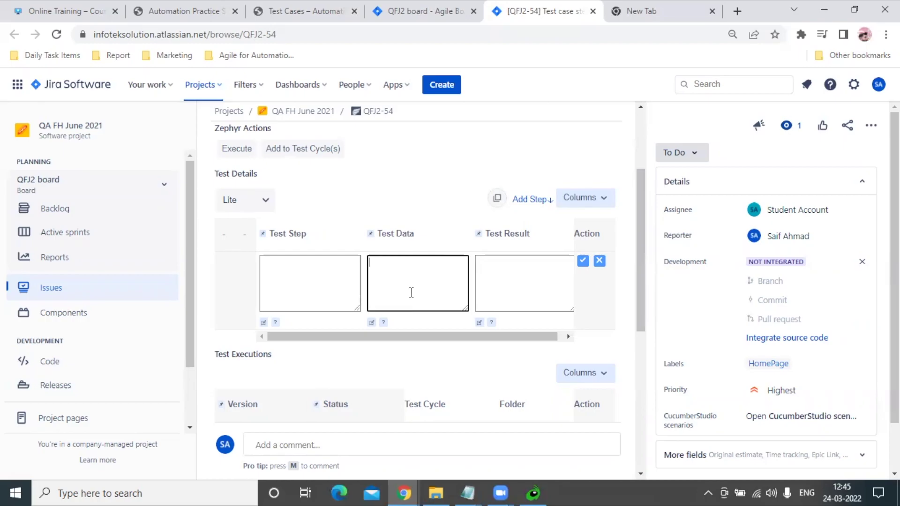
pyautogui.click(515, 290)
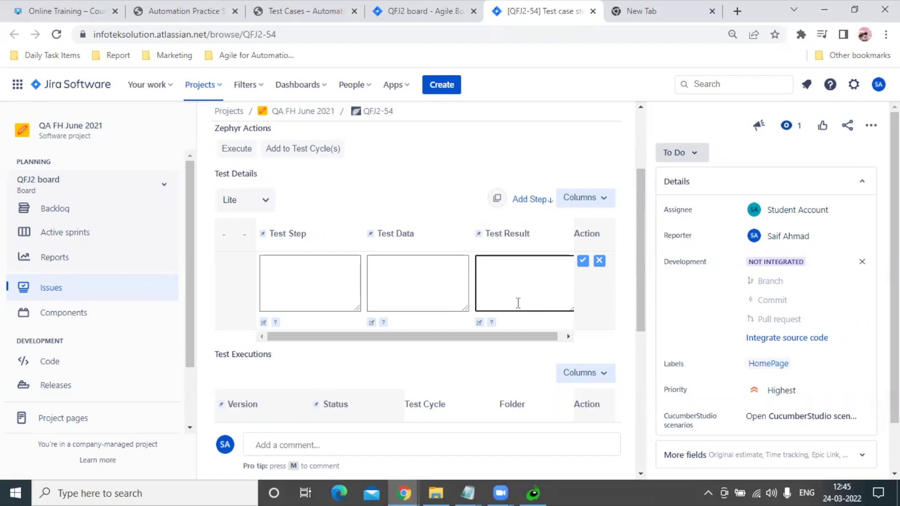
pyautogui.click(350, 261)
# Review the test case's URL, Home menu and three-sliders steps on the practice site.
pyautogui.click(439, 6)
pyautogui.moveTo(305, 11); pyautogui.dragTo(424, 11)
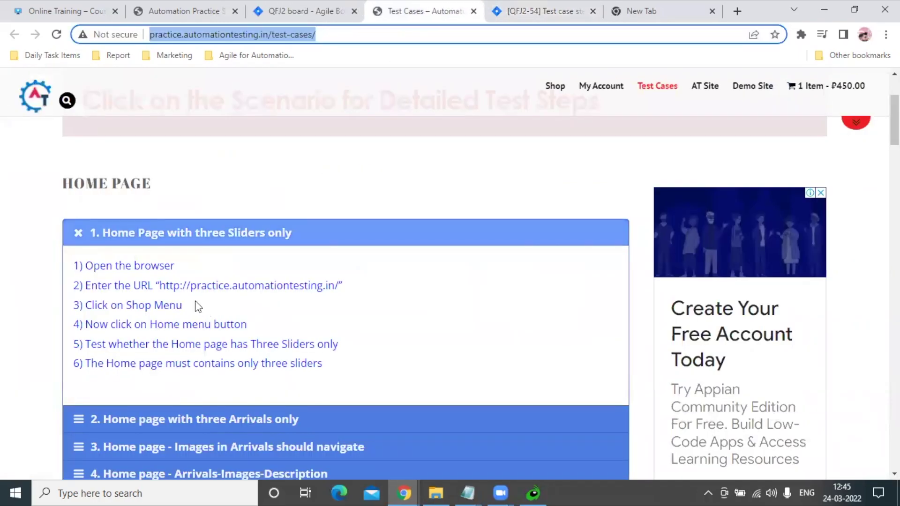
pyautogui.moveTo(108, 286); pyautogui.dragTo(388, 311)
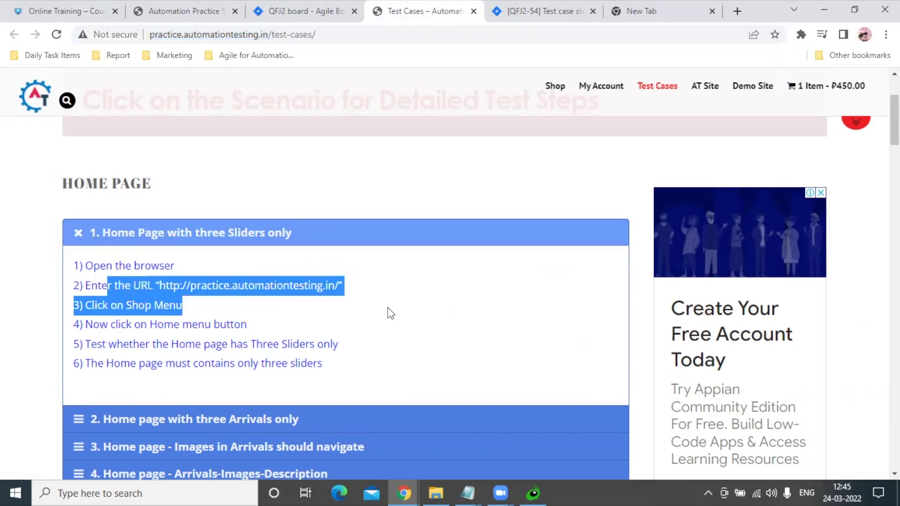
pyautogui.click(139, 308)
pyautogui.moveTo(138, 325); pyautogui.dragTo(359, 333)
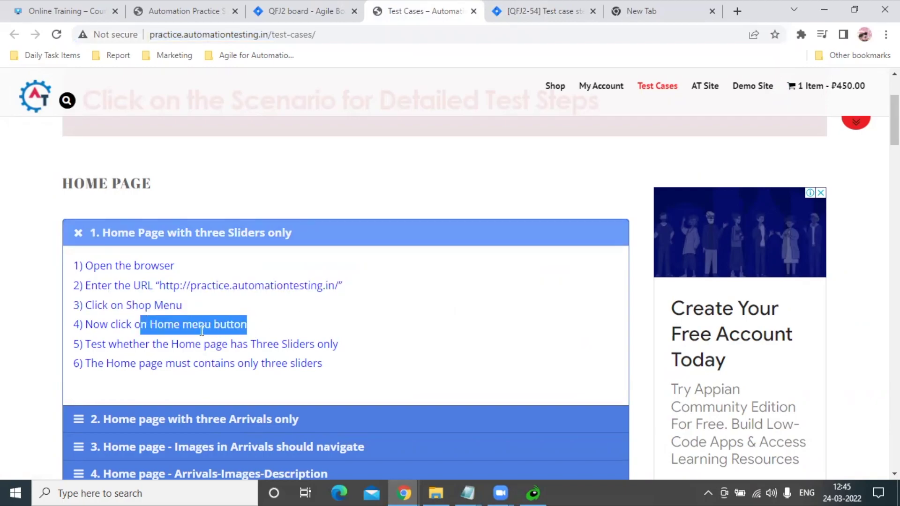
pyautogui.moveTo(129, 343); pyautogui.dragTo(305, 344)
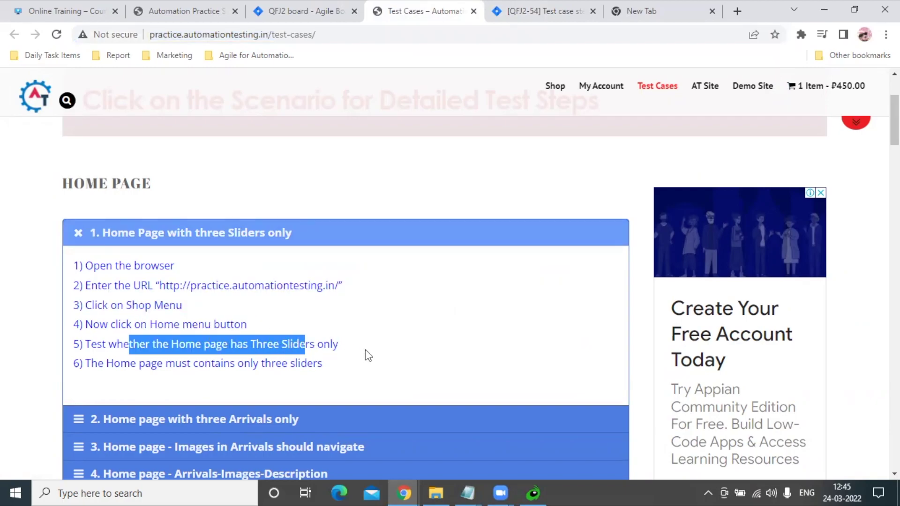
pyautogui.hotkey('ctrl', 'Tab')
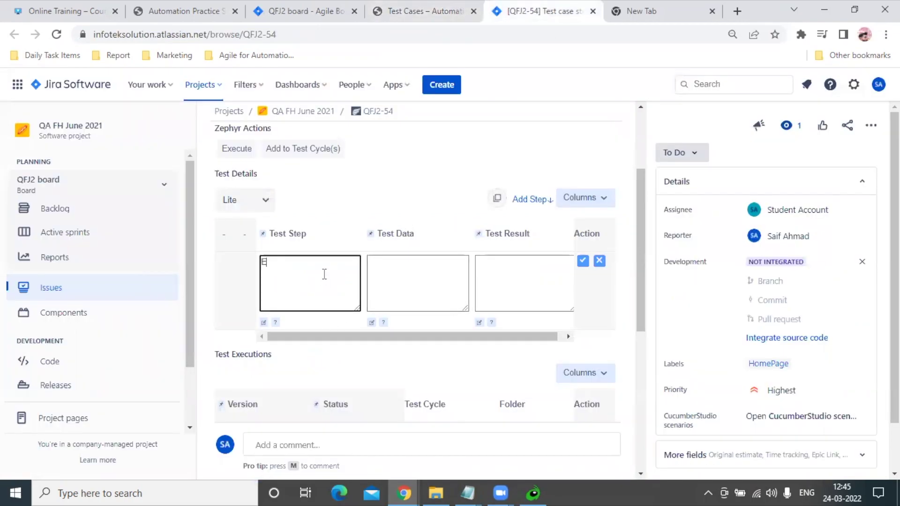
pyautogui.write('the URL')
pyautogui.press('Tab')
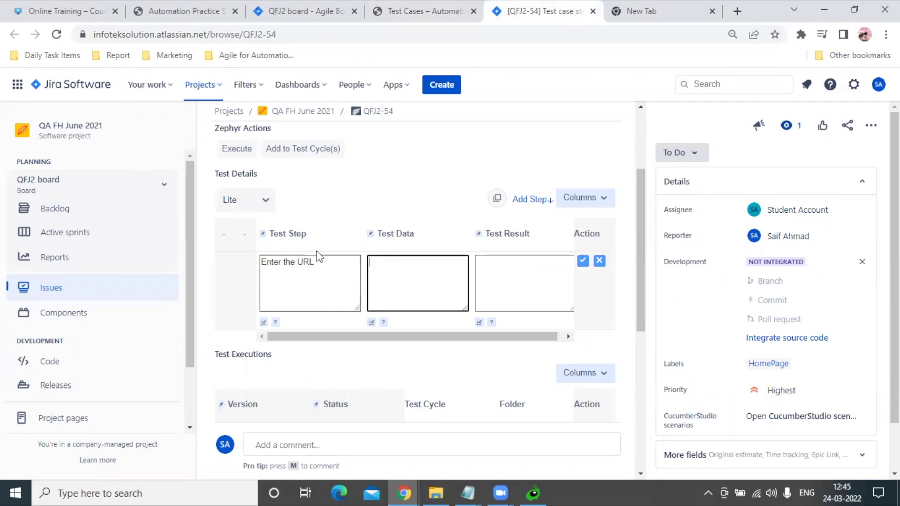
pyautogui.click(424, 11)
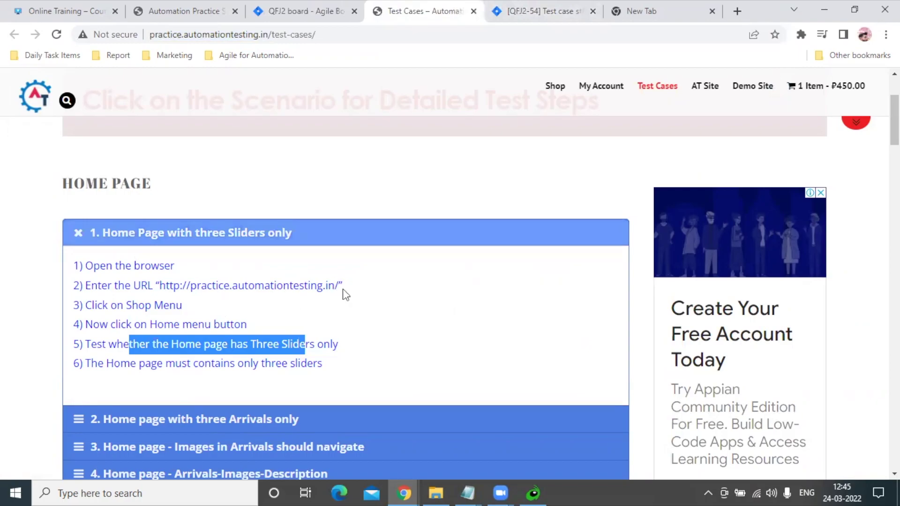
pyautogui.moveTo(338, 285); pyautogui.dragTo(156, 286)
pyautogui.hotkey('ctrl', 'c')
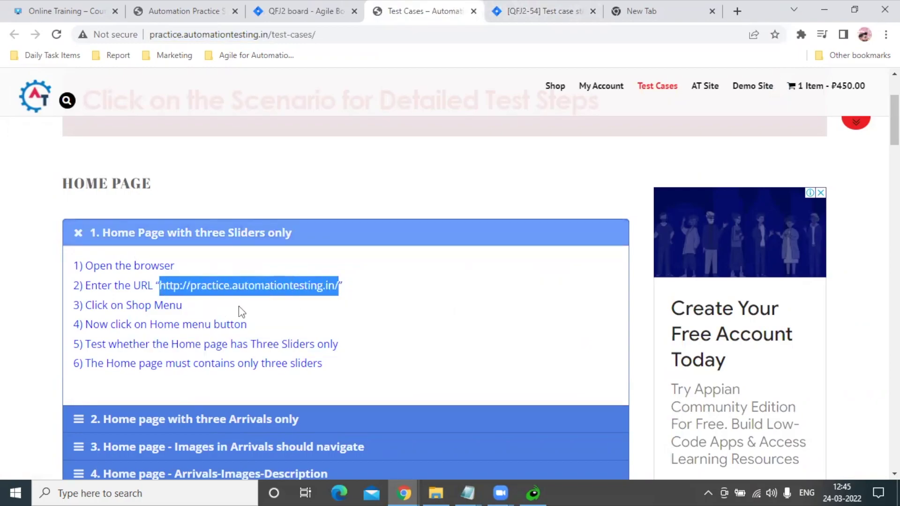
pyautogui.click(539, 10)
pyautogui.hotkey('ctrl', 'v')
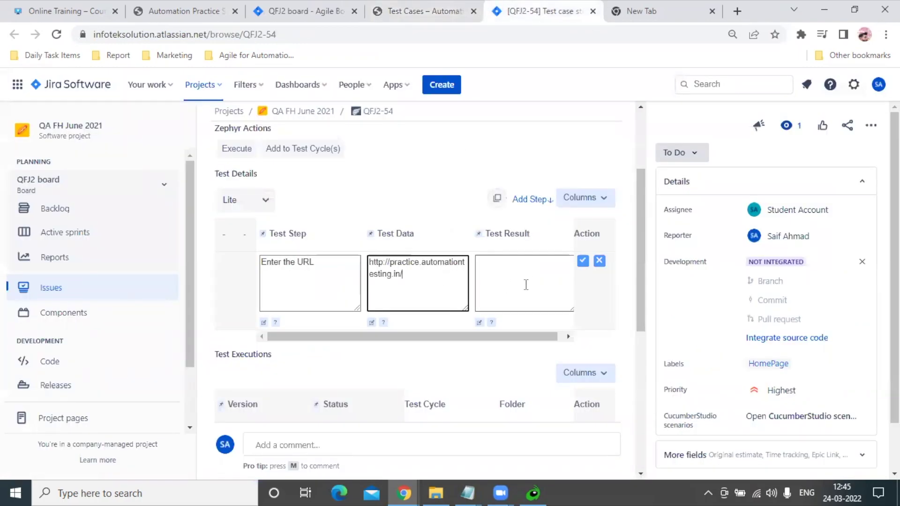
pyautogui.press('Tab')
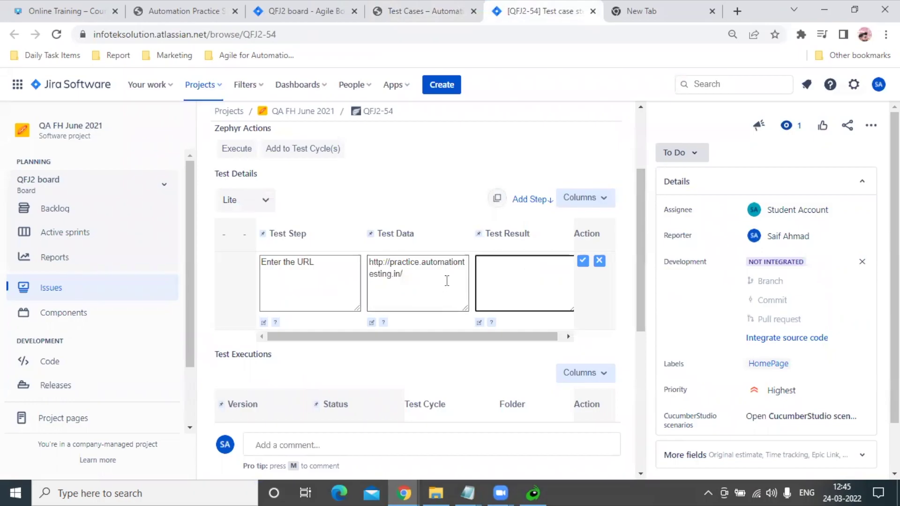
pyautogui.write('Given ')
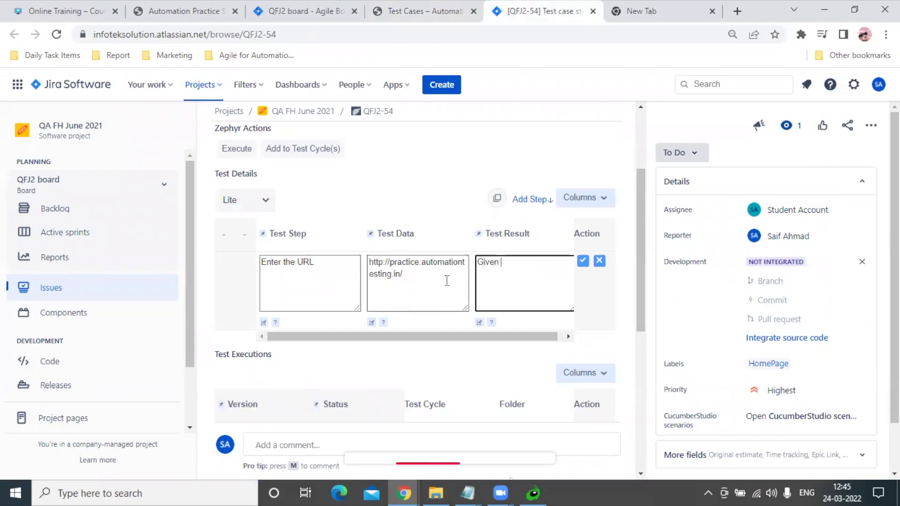
pyautogui.write('url shoupld open')
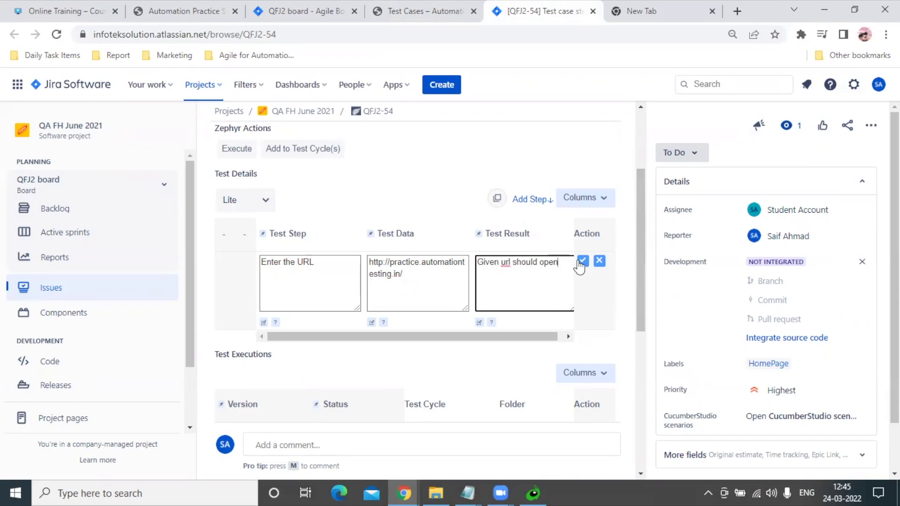
pyautogui.click(581, 262)
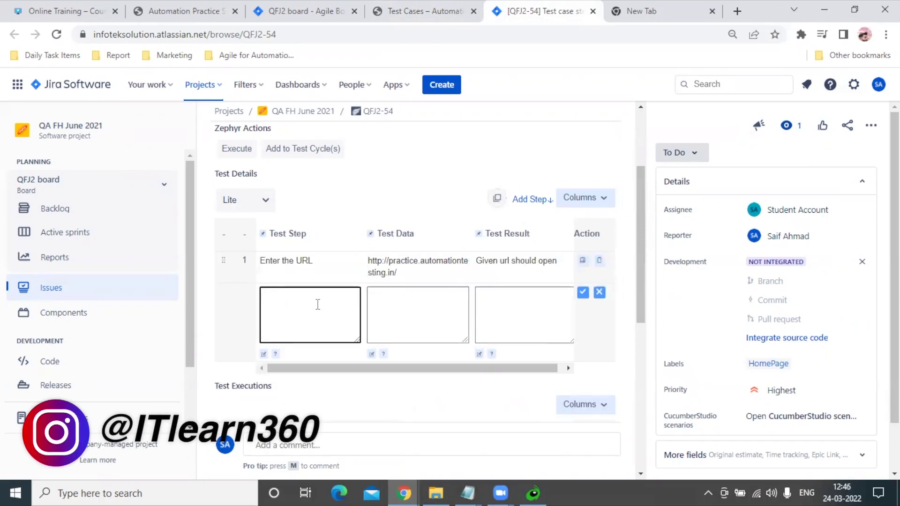
# Append 'in chrome' to step 1 so it reads 'Enter the URL in chrome'.
pyautogui.click(327, 267)
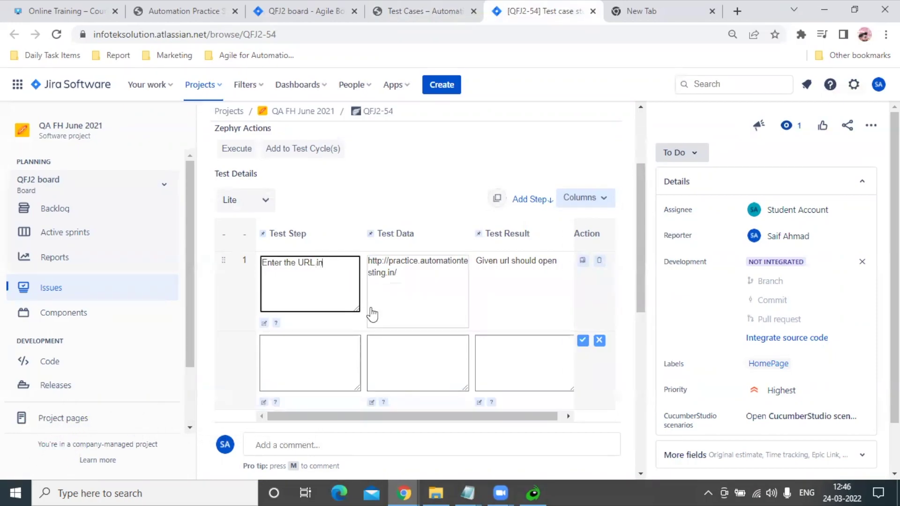
pyautogui.write('in chrome')
pyautogui.click(435, 159)
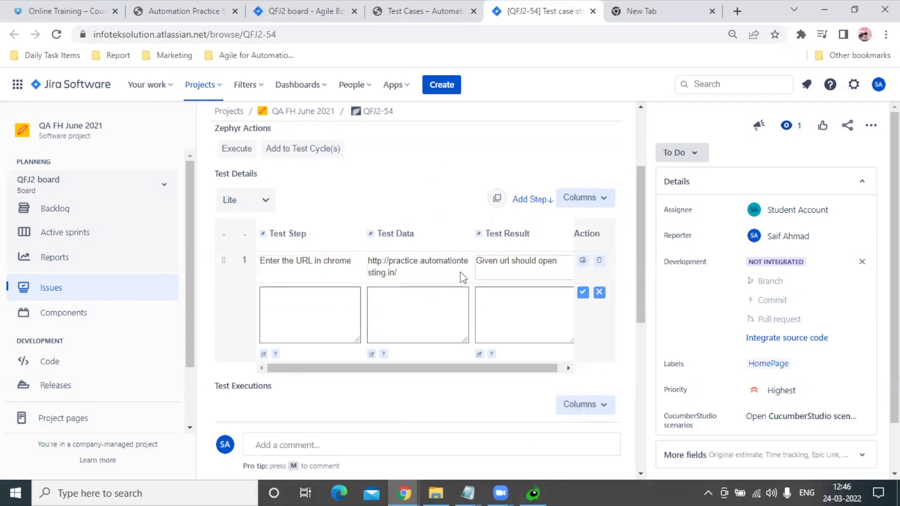
# Add a step 'Click on shop button' expecting 'Shop button should work' and save it.
pyautogui.click(289, 301)
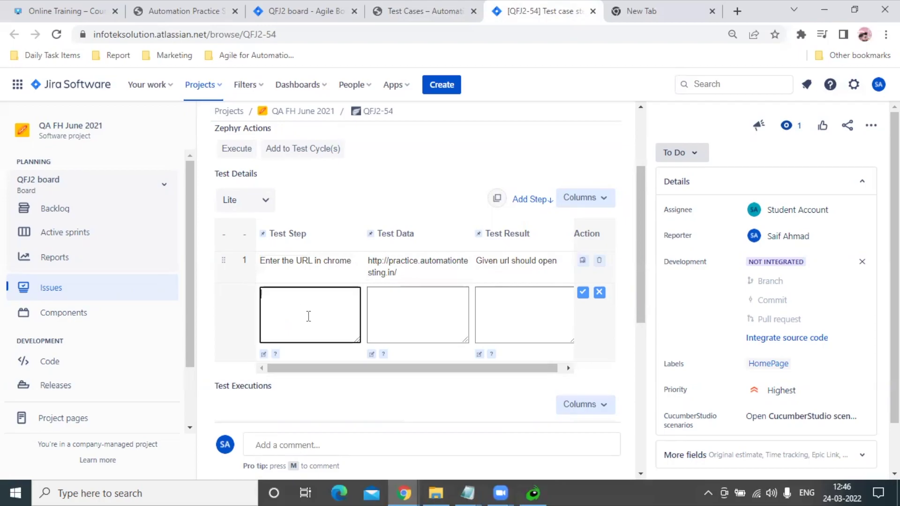
pyautogui.click(412, 10)
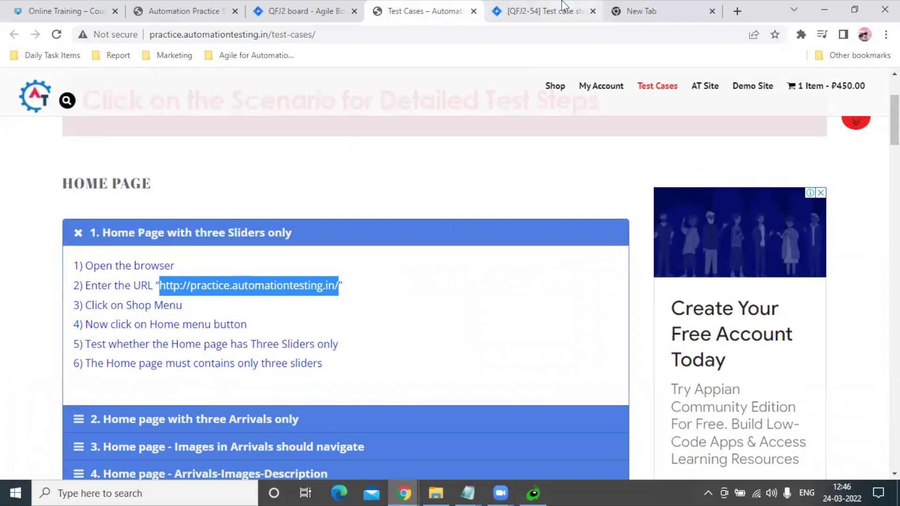
pyautogui.click(539, 10)
pyautogui.write('Cli')
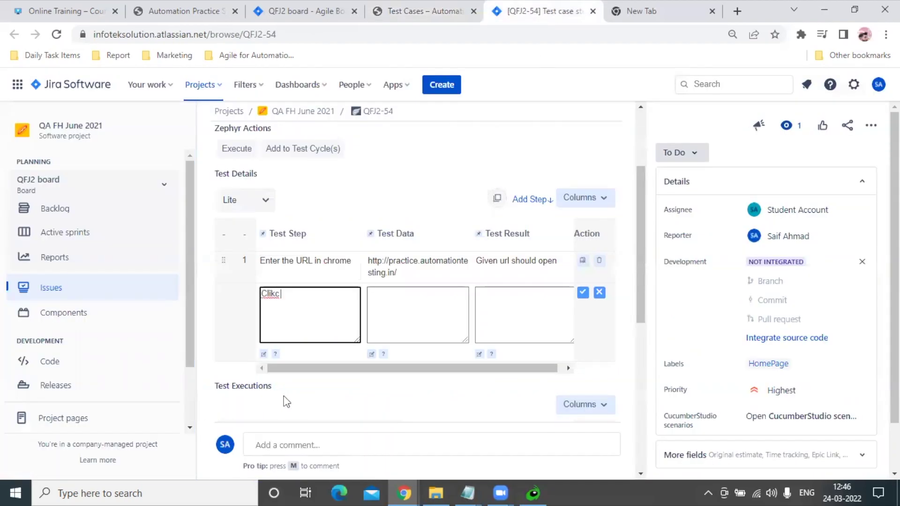
pyautogui.write('ck on  shop button')
pyautogui.press('Tab')
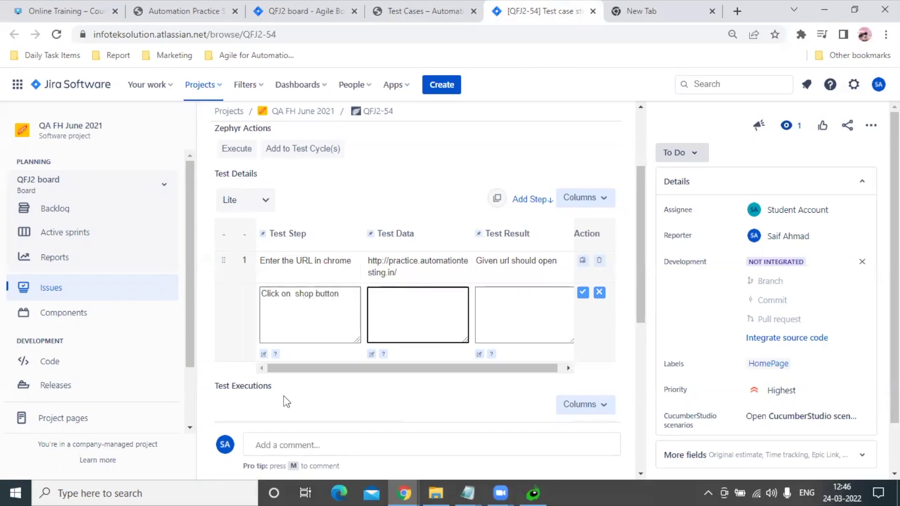
pyautogui.press('Tab')
pyautogui.press('Tab')
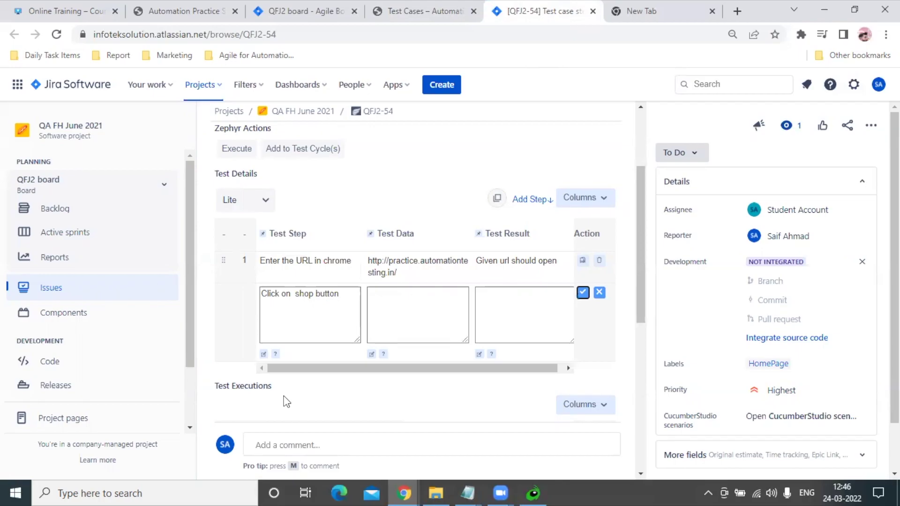
pyautogui.click(528, 331)
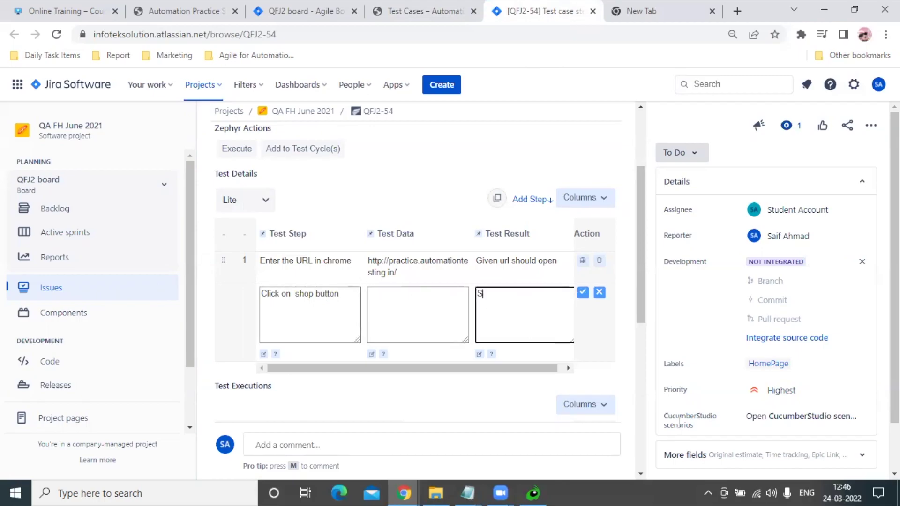
pyautogui.write('Shop button whhould work')
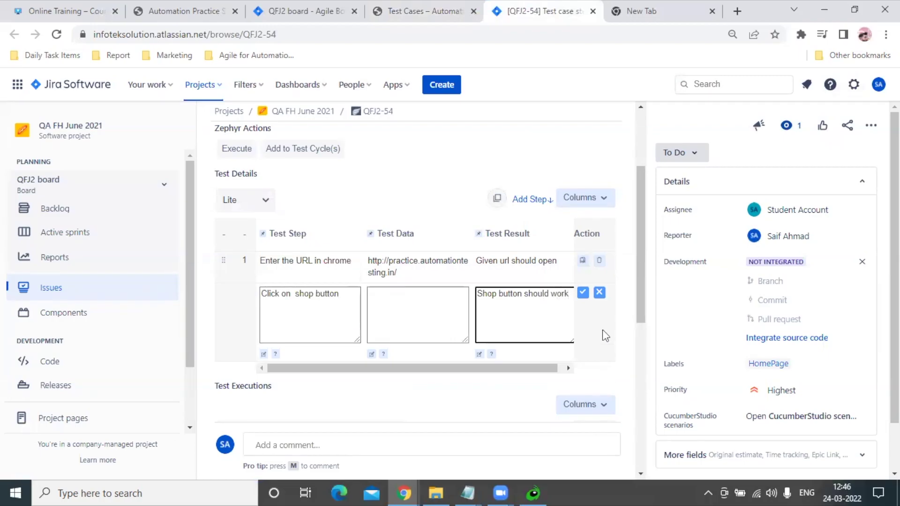
pyautogui.click(583, 294)
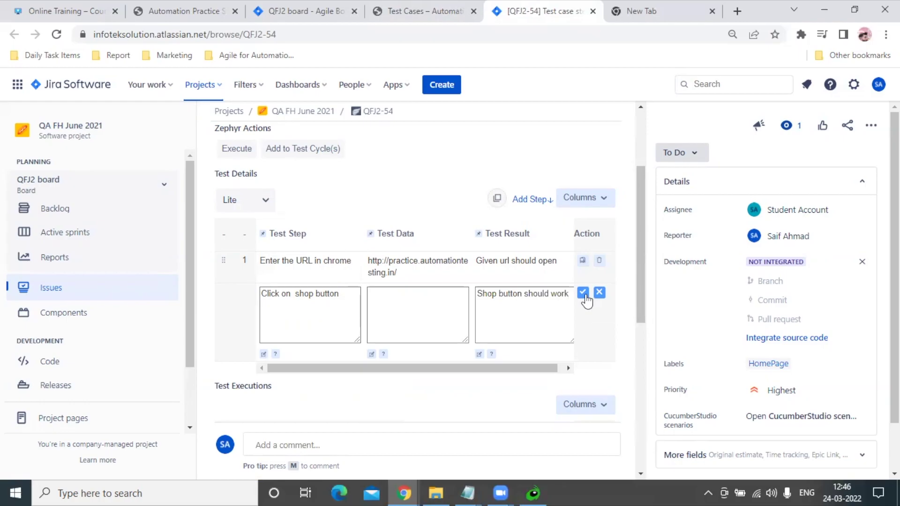
# Save step 2, then enter and submit step 3 'Click on home button' expecting 'Home button should work'.
pyautogui.click(583, 293)
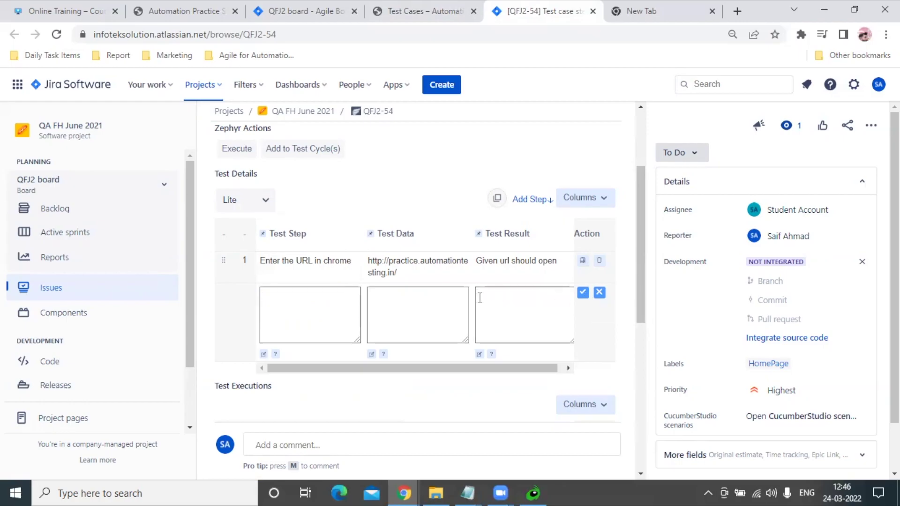
pyautogui.write('Click o')
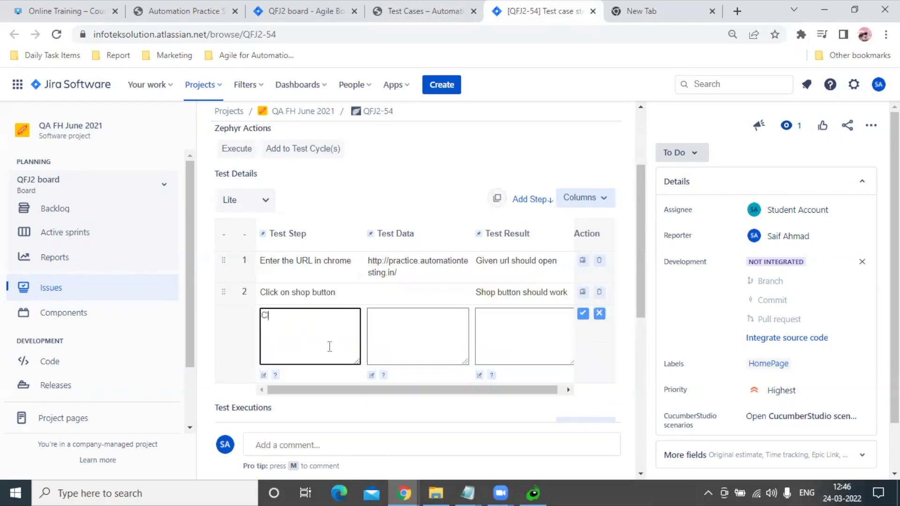
pyautogui.write('n home butt')
pyautogui.press('Tab')
pyautogui.press('Tab')
pyautogui.write('Home button should wok')
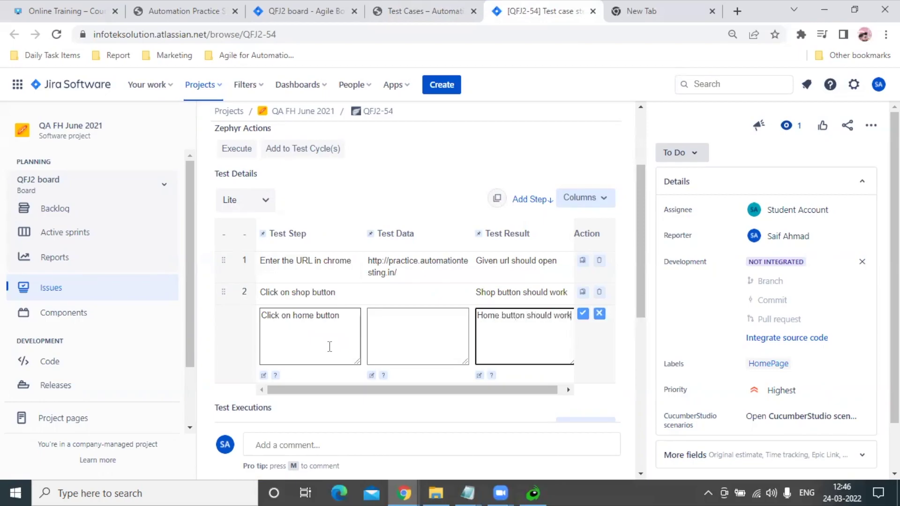
pyautogui.press('Tab')
pyautogui.press('Return')
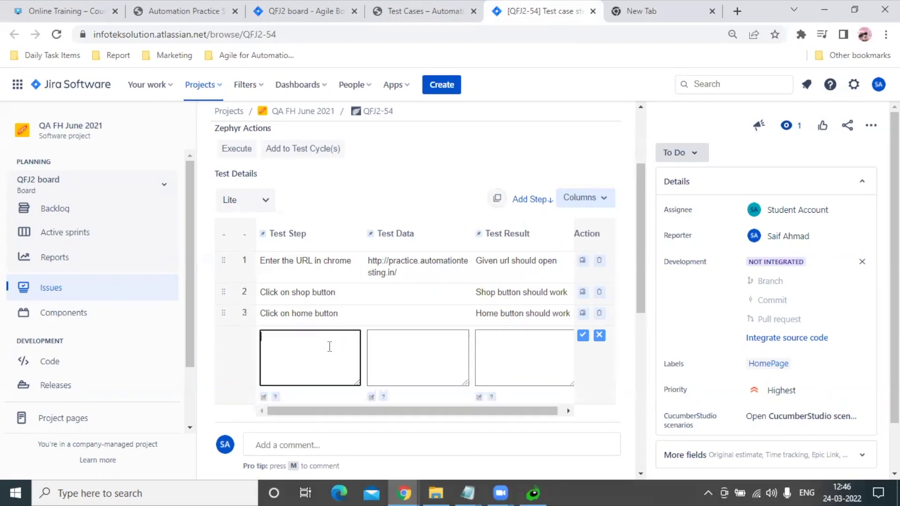
pyautogui.click(377, 10)
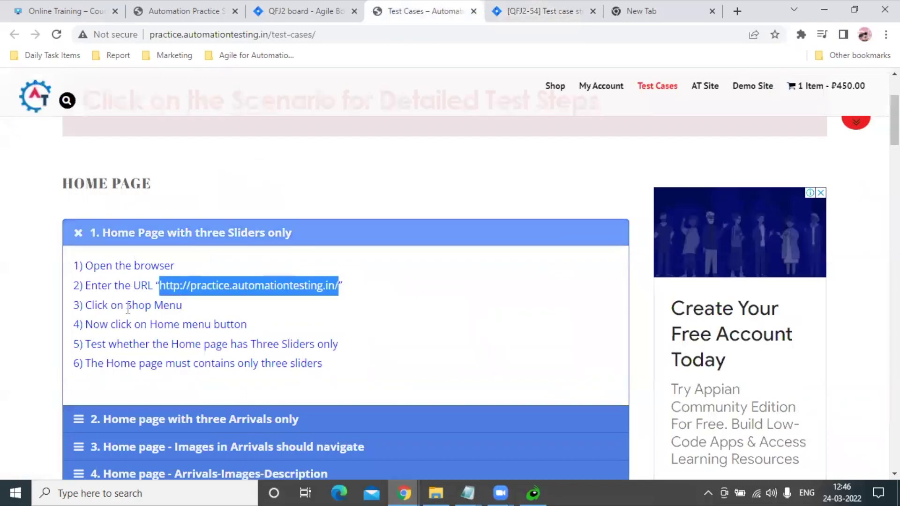
pyautogui.moveTo(123, 345); pyautogui.dragTo(378, 343)
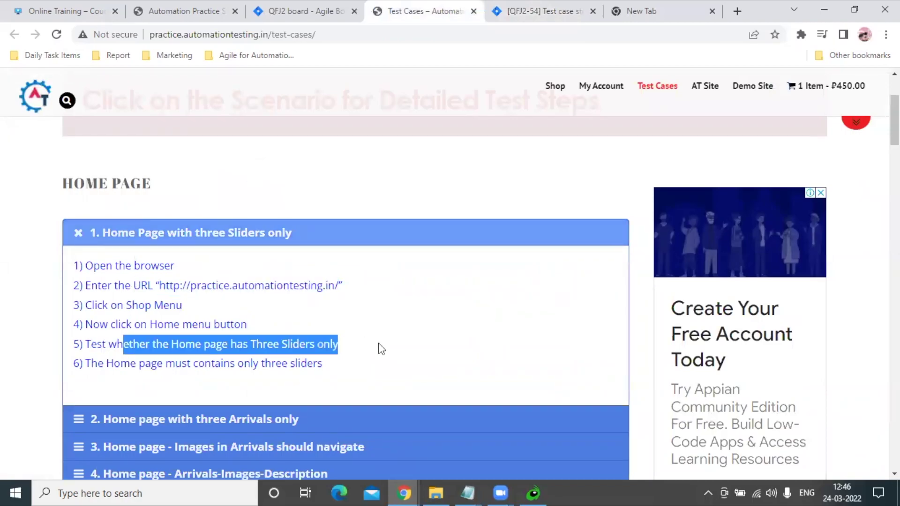
pyautogui.click(128, 367)
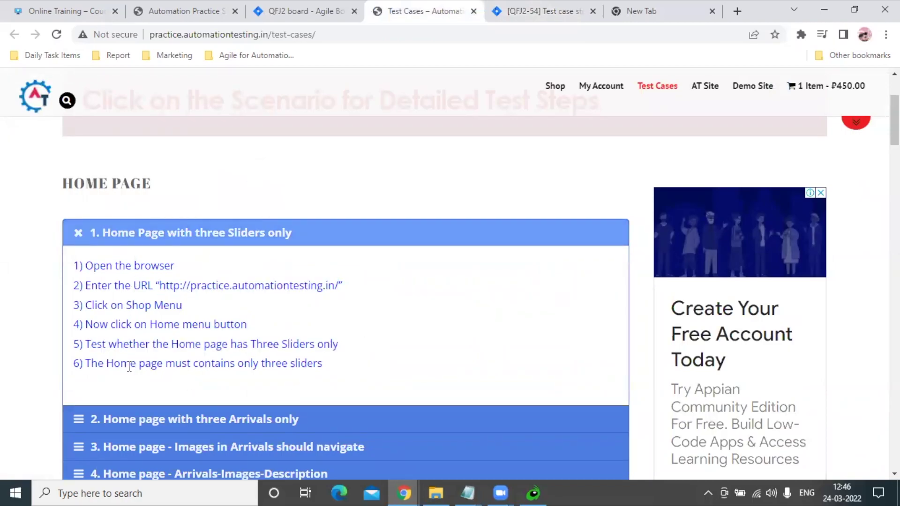
pyautogui.tripleClick(129, 367)
pyautogui.tripleClick(300, 364)
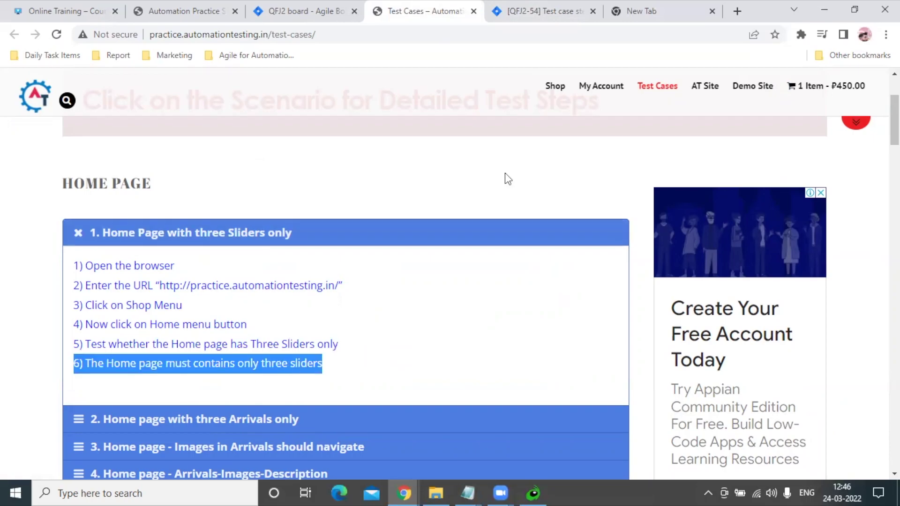
pyautogui.click(543, 10)
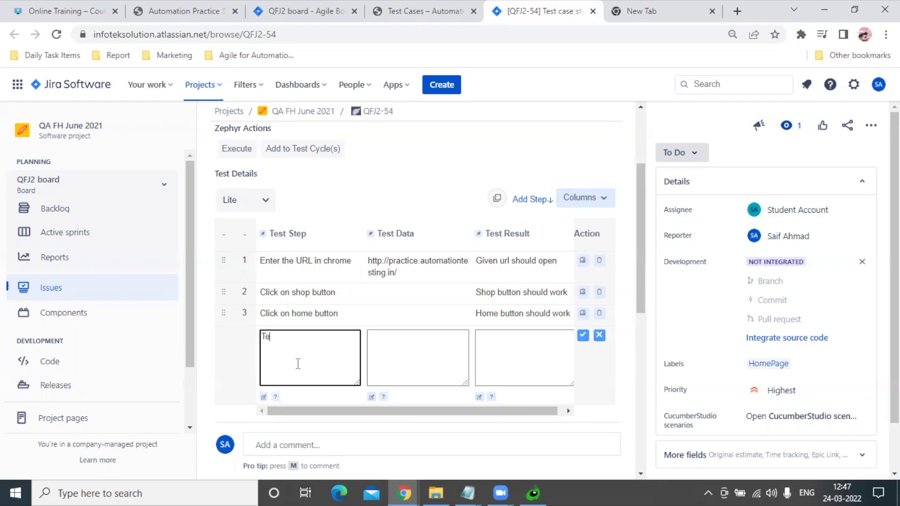
# Save step 4 'Testing homepage have three sliders or not' expecting 'Homepage should have three sliders only'.
pyautogui.click(298, 363)
pyautogui.write('Testing homepage have ')
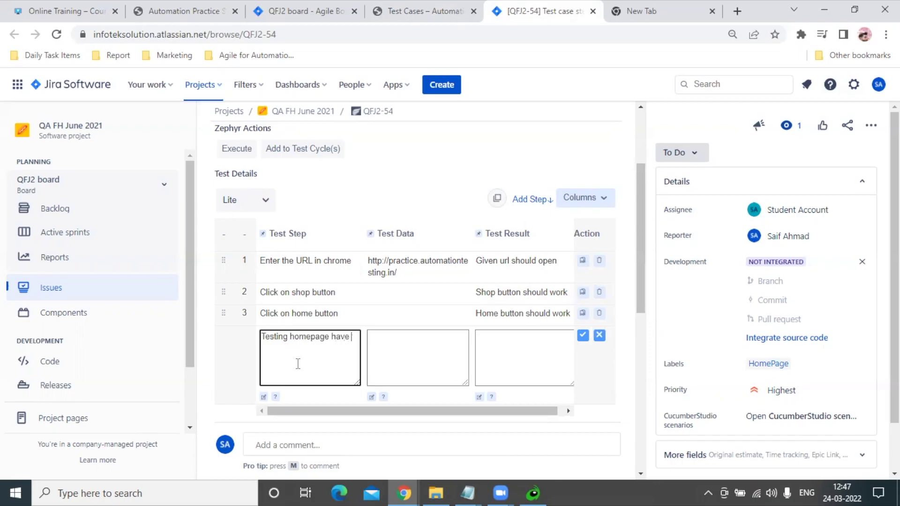
pyautogui.write('three sliders')
pyautogui.press('Tab')
pyautogui.press('Tab')
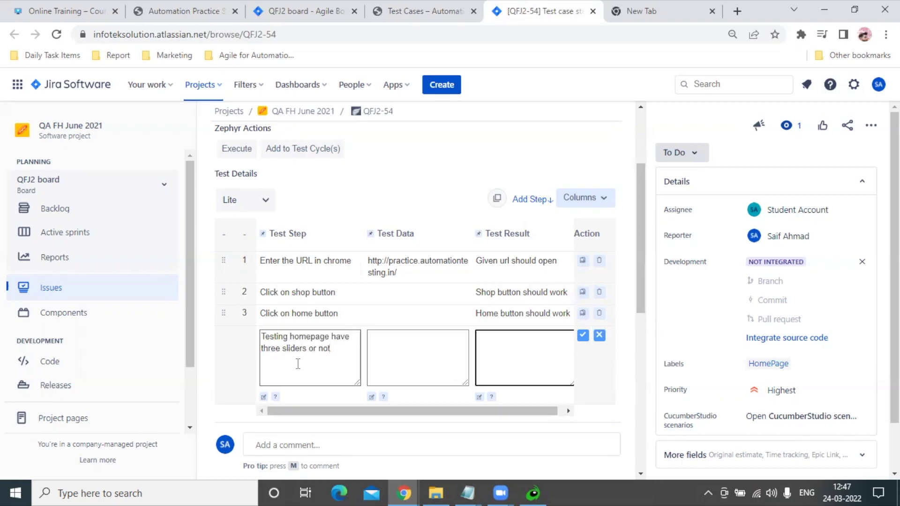
pyautogui.write('Homepage should have')
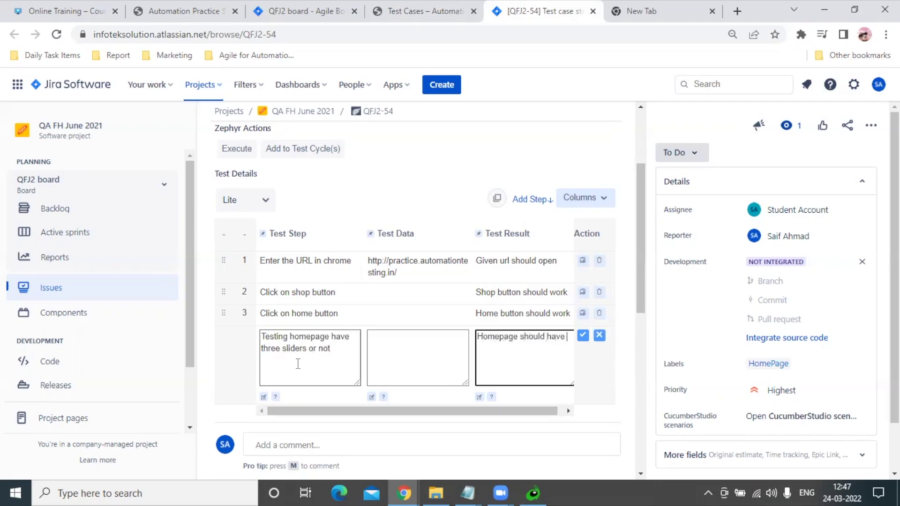
pyautogui.write(' three slidde')
pyautogui.press('BackSpace')
pyautogui.press('BackSpace')
pyautogui.press('BackSpace')
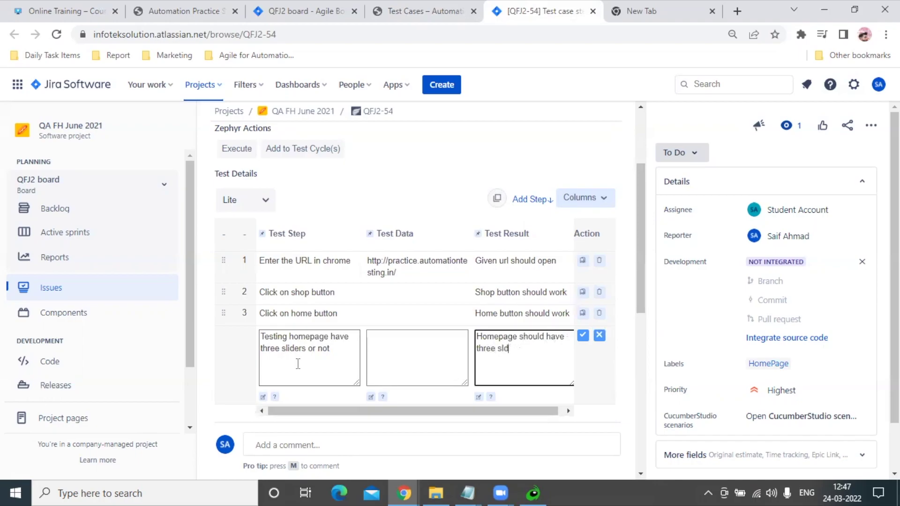
pyautogui.write('ders only')
pyautogui.click(583, 336)
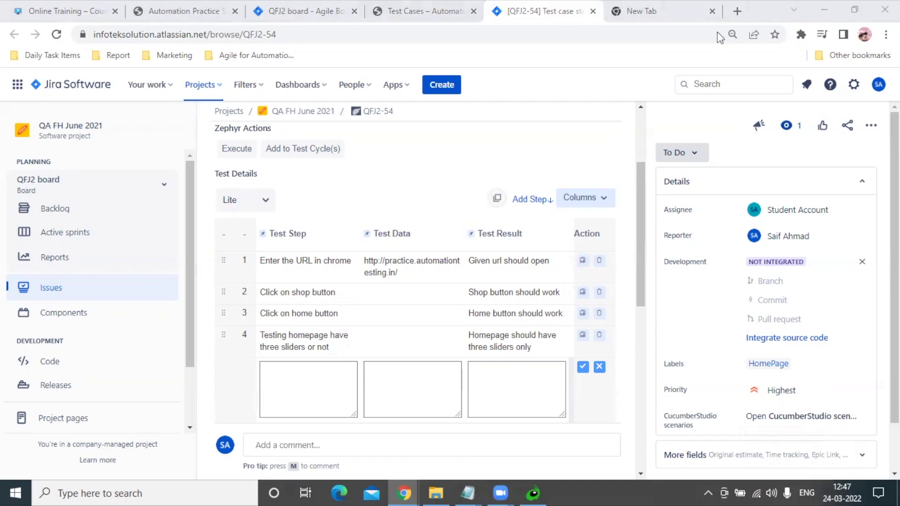
pyautogui.scroll(1, 250, 236)
pyautogui.moveTo(277, 202)
pyautogui.mouseDown()
pyautogui.moveTo(249, 202)
pyautogui.moveTo(336, 164)
pyautogui.mouseUp()
# Start an ad hoc execution of QFJ2-54 with Execute Ad Hoc rather than an existing cycle.
pyautogui.press('e')
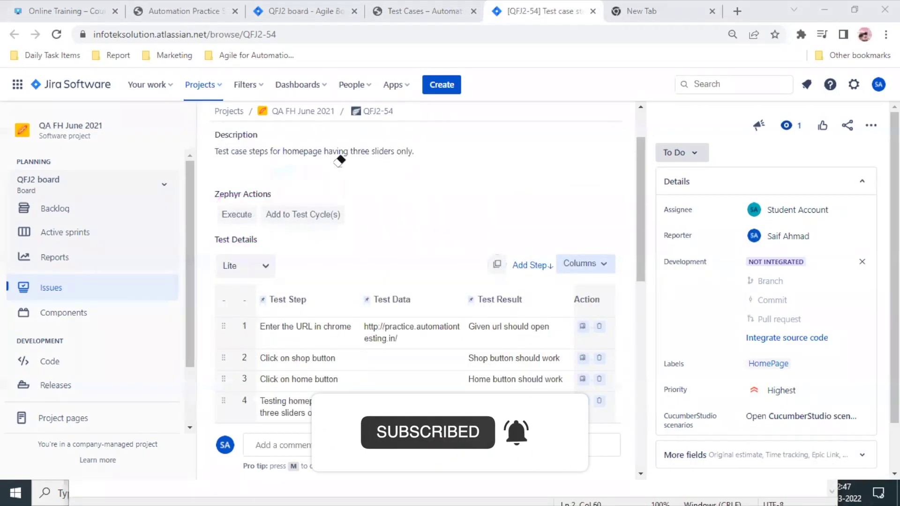
pyautogui.click(238, 214)
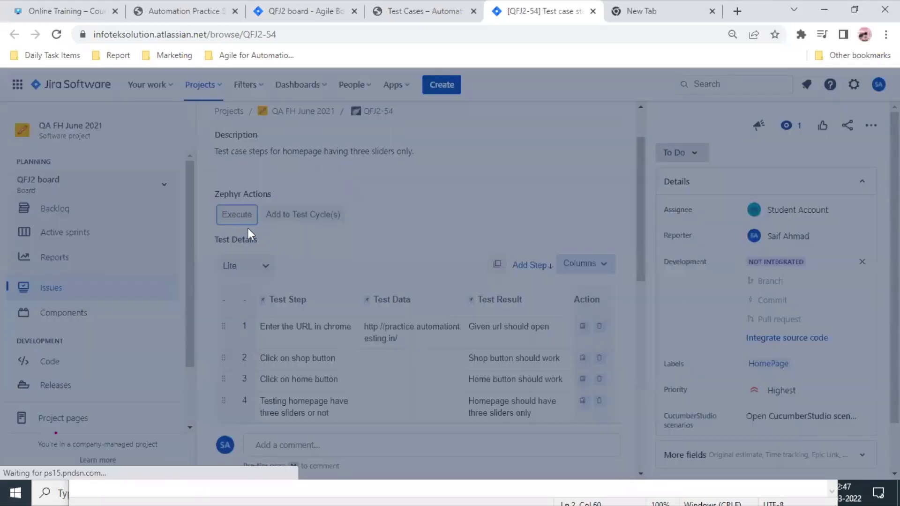
pyautogui.moveTo(320, 203); pyautogui.dragTo(393, 202)
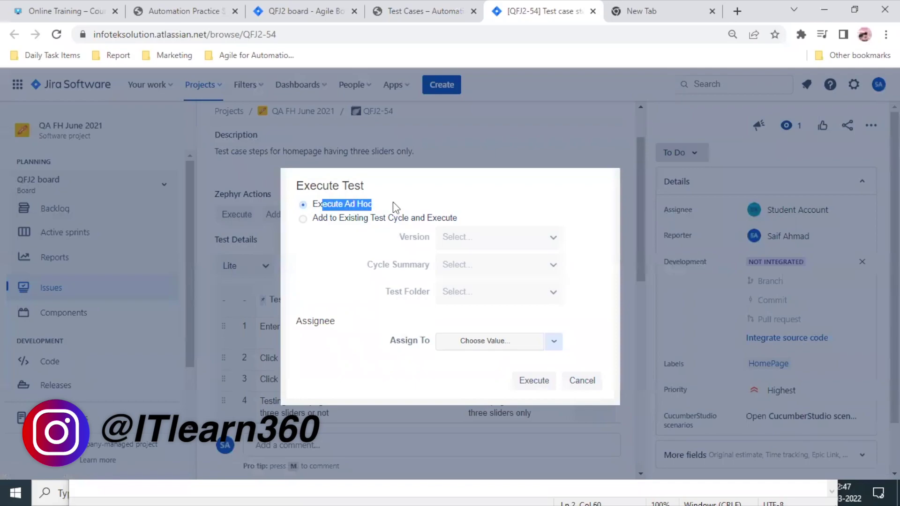
pyautogui.click(392, 201)
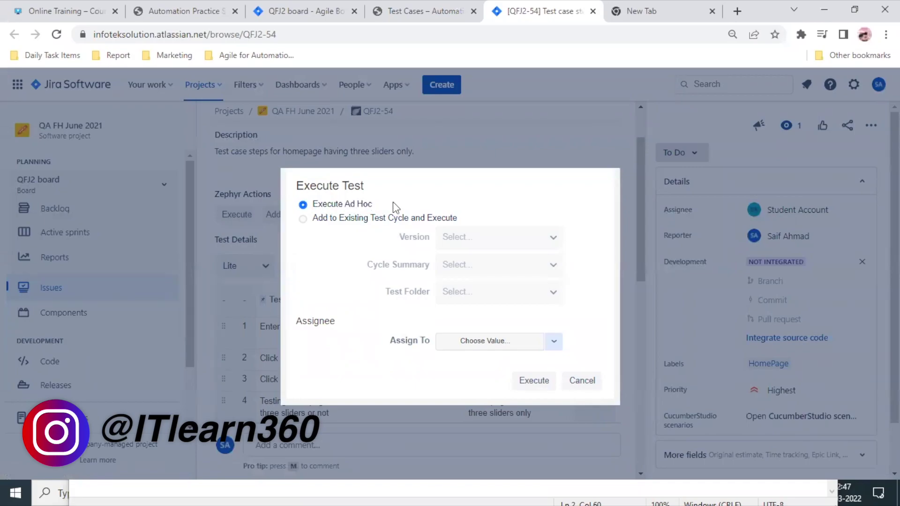
pyautogui.moveTo(328, 203); pyautogui.dragTo(363, 204)
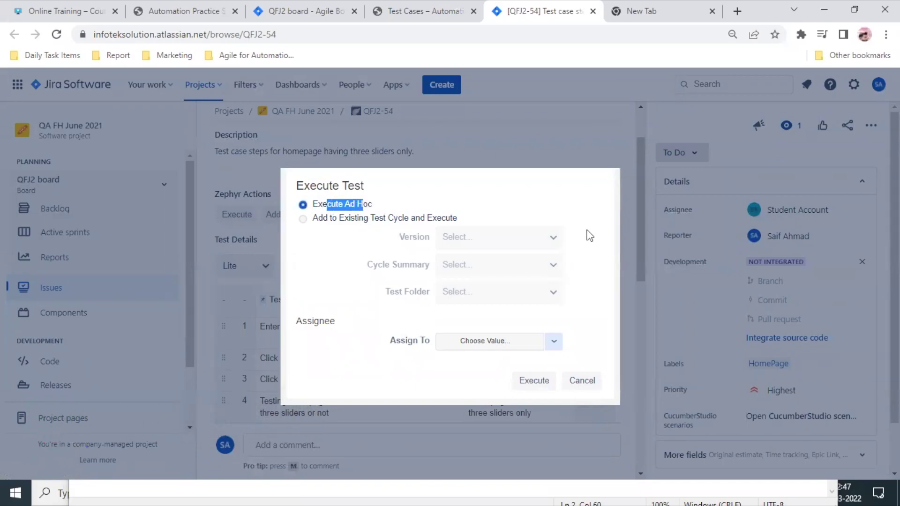
pyautogui.click(307, 218)
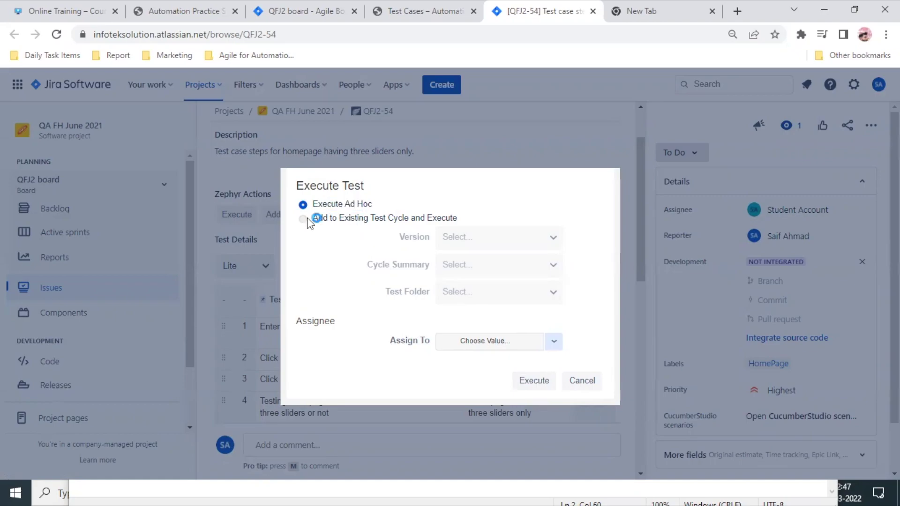
pyautogui.click(307, 204)
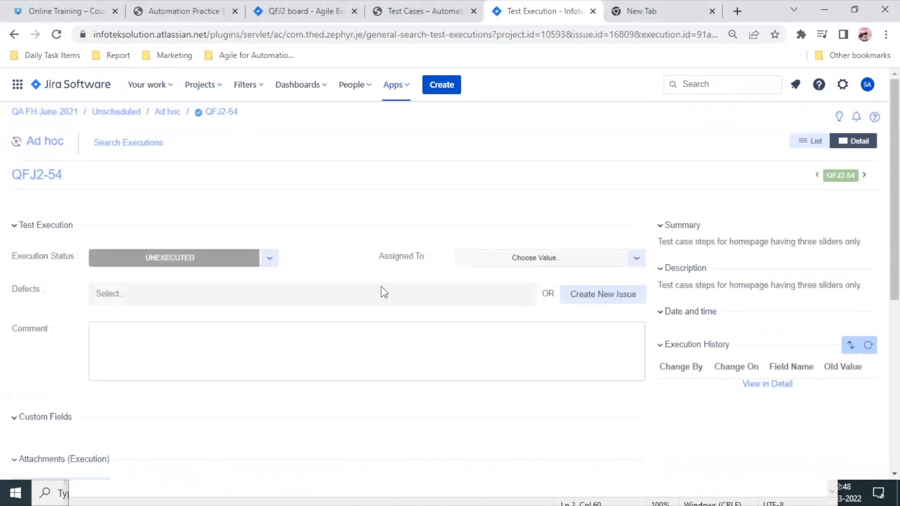
# Copy step 1's practice.automationtesting.in URL from Test Details and load it in the new tab.
pyautogui.scroll(-6, 381, 388)
pyautogui.scroll(5, 534, 410)
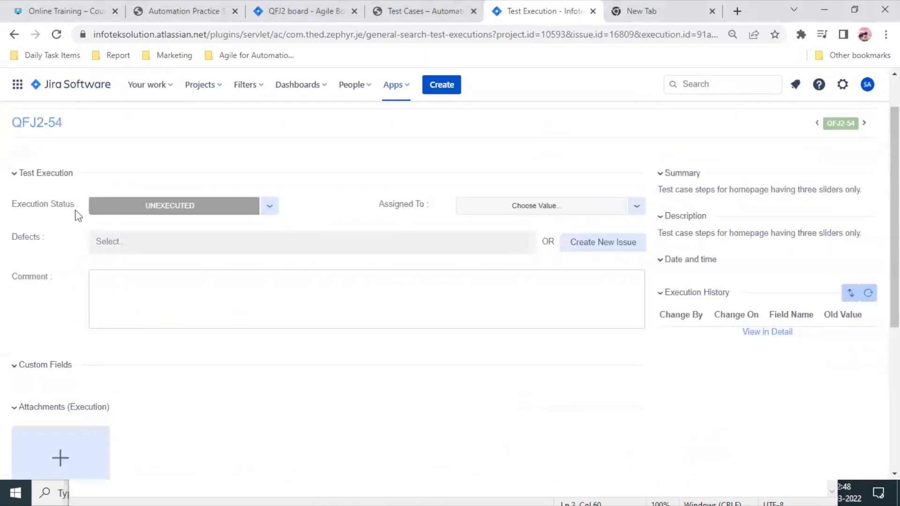
pyautogui.click(271, 206)
pyautogui.scroll(-5, 293, 288)
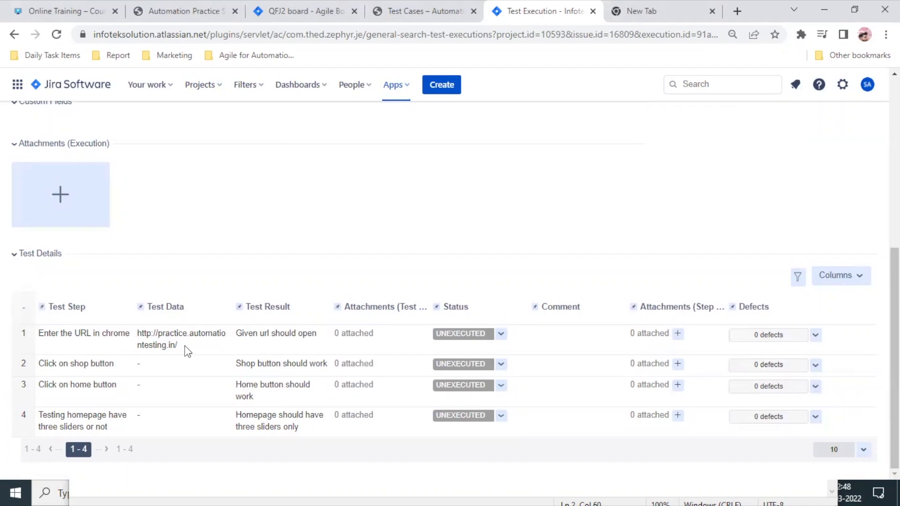
pyautogui.moveTo(187, 351); pyautogui.dragTo(136, 335)
pyautogui.hotkey('ctrl', 'c')
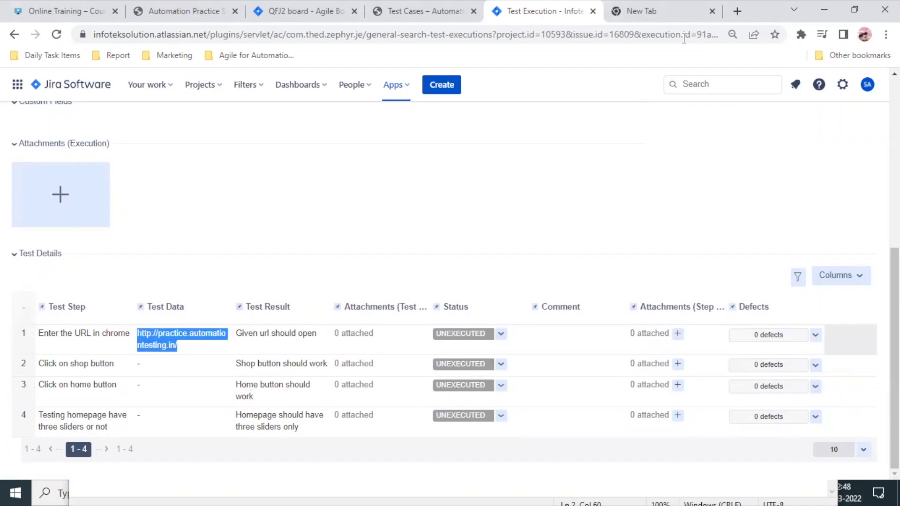
pyautogui.click(653, 13)
pyautogui.hotkey('ctrl', 'v')
pyautogui.press('Return')
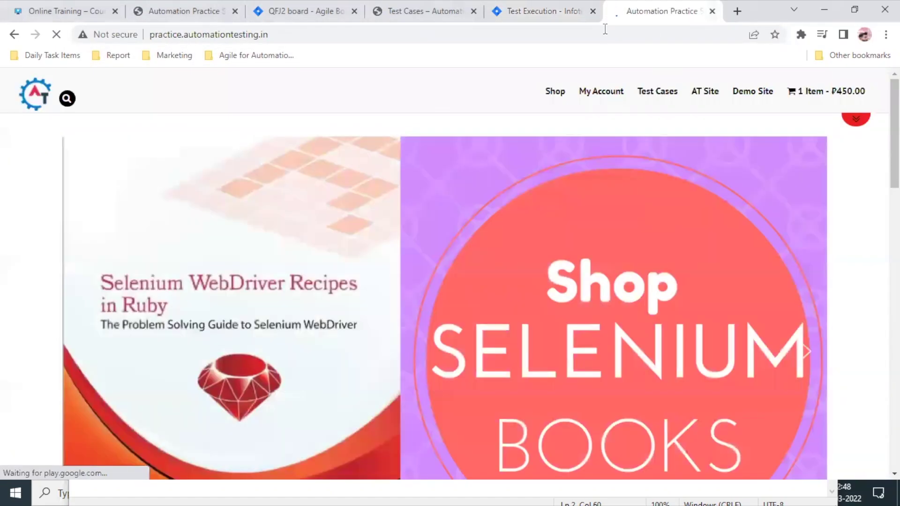
# Mark step 1 PASS, check the practice site's shop page, then mark step 2 PASS.
pyautogui.click(553, 10)
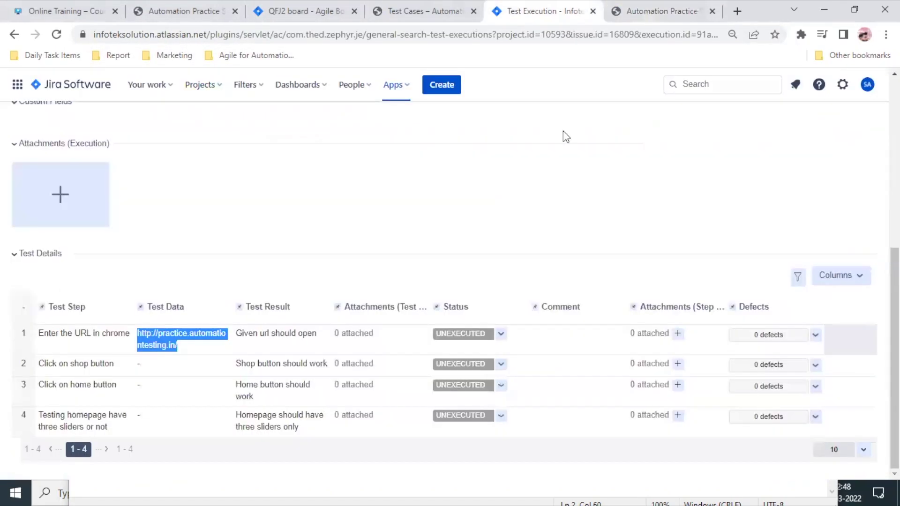
pyautogui.click(501, 340)
pyautogui.click(499, 352)
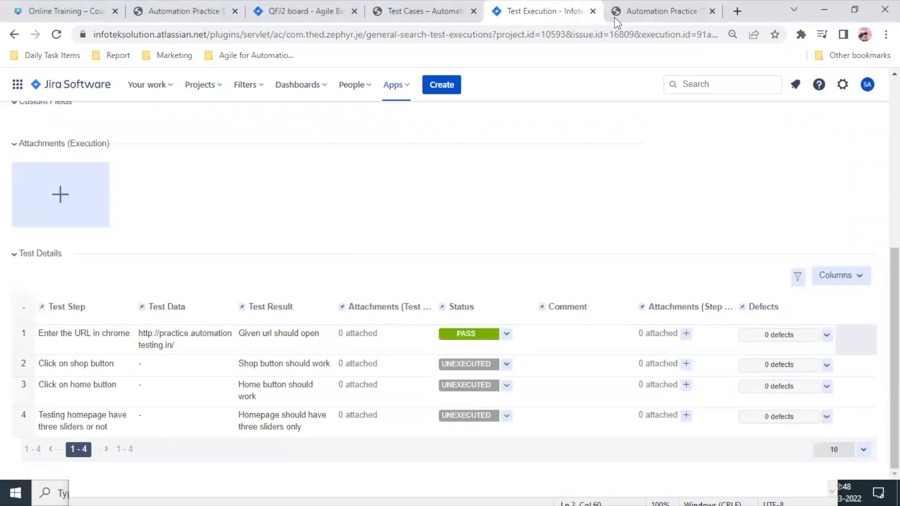
pyautogui.click(656, 13)
pyautogui.click(554, 92)
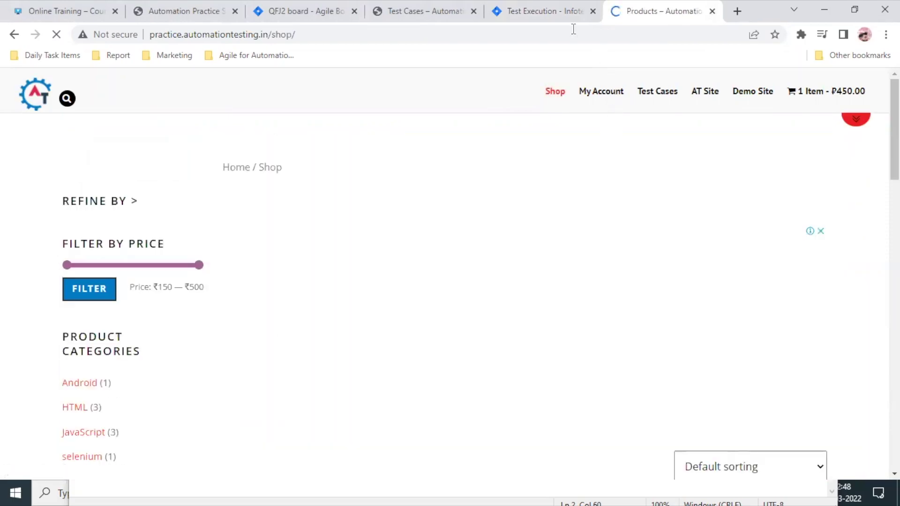
pyautogui.click(553, 12)
pyautogui.click(505, 364)
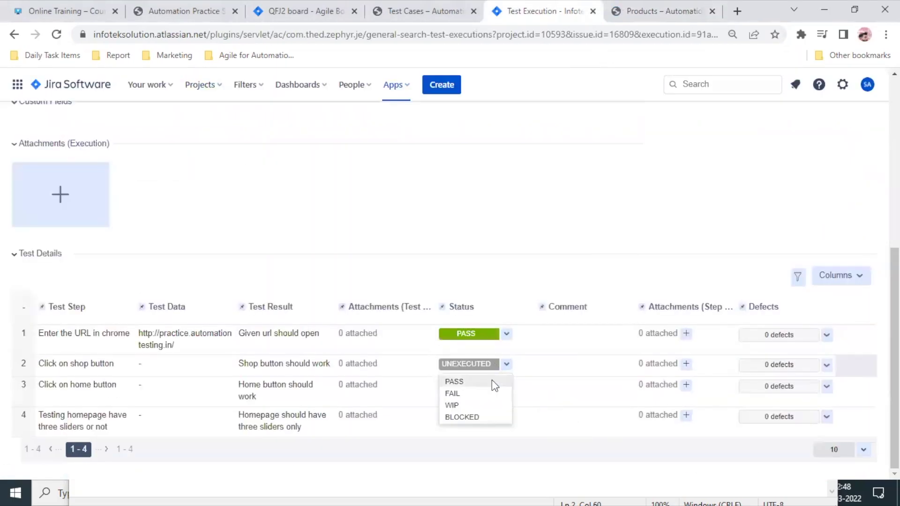
pyautogui.click(491, 380)
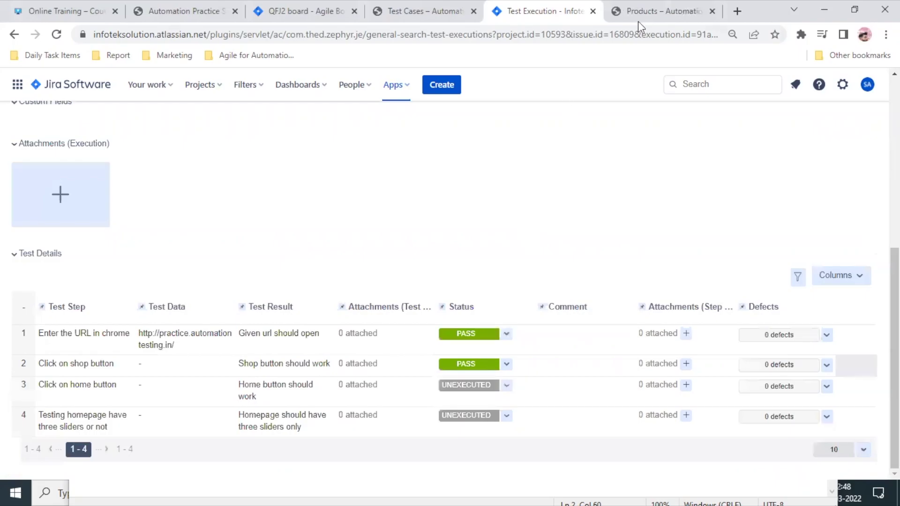
# Return the practice site to its home page and mark step 3 PASS.
pyautogui.click(638, 18)
pyautogui.click(34, 95)
pyautogui.click(524, 10)
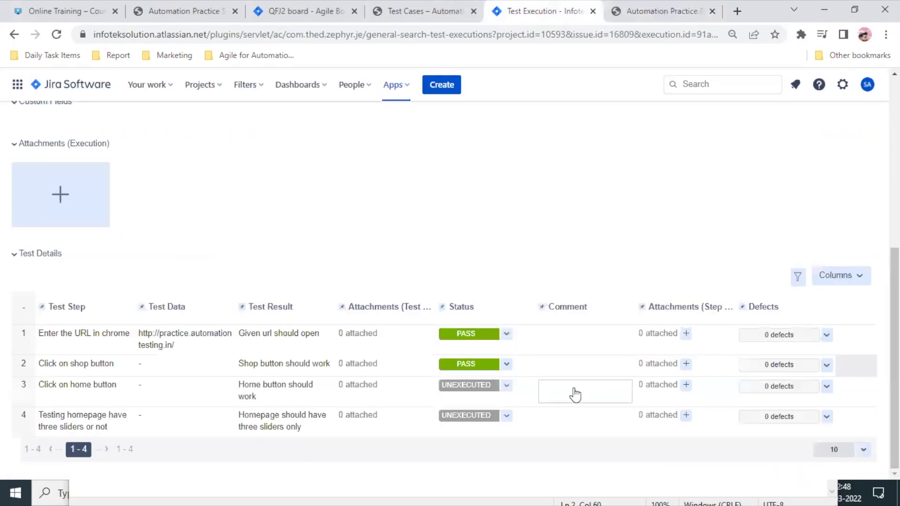
pyautogui.click(507, 385)
pyautogui.click(496, 402)
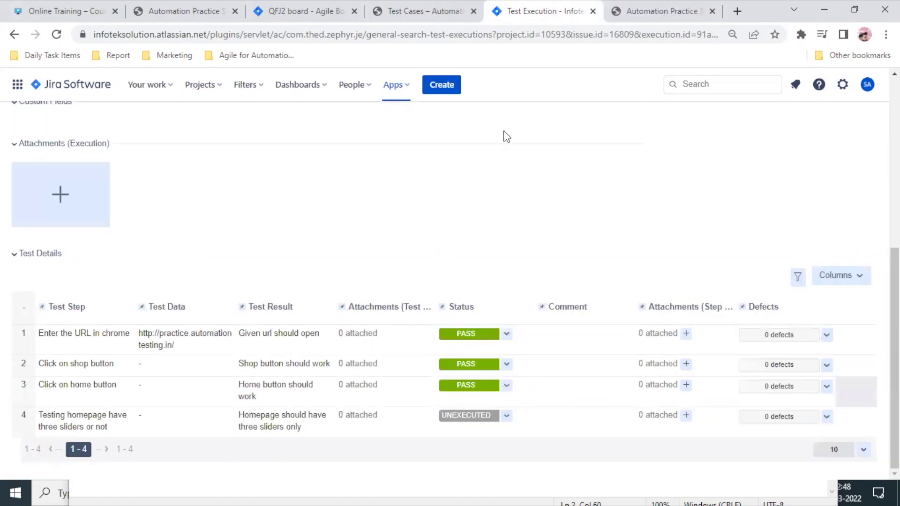
# Scroll through the practice site page, then mark step 4 PASS.
pyautogui.click(617, 7)
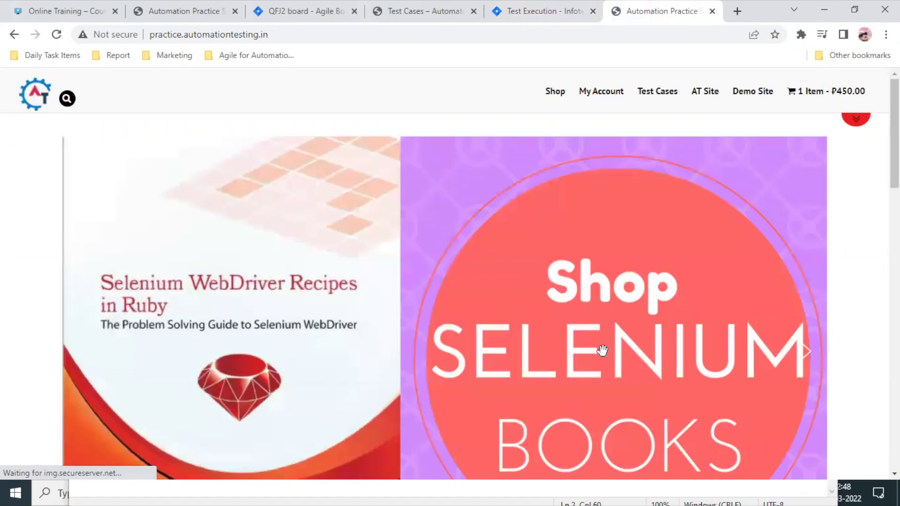
pyautogui.scroll(-6, 604, 351)
pyautogui.scroll(-10, 396, 273)
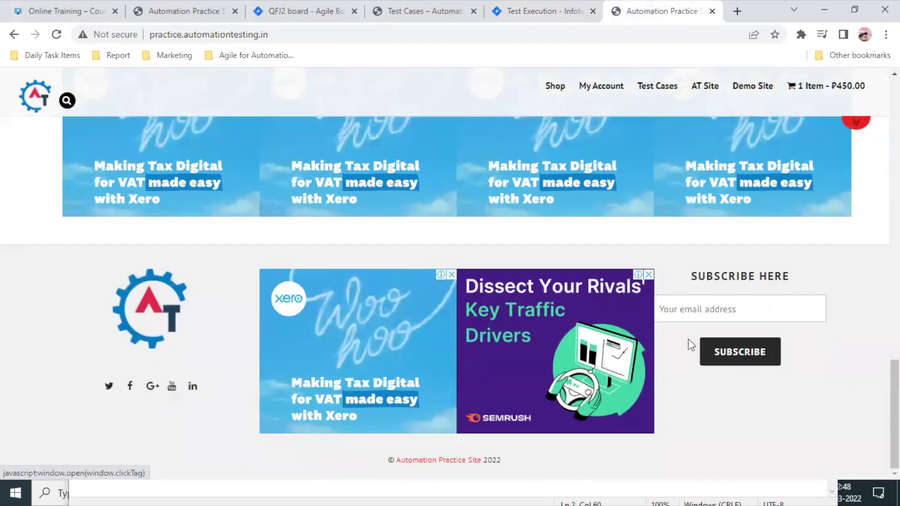
pyautogui.scroll(12, 602, 347)
pyautogui.scroll(5, 604, 349)
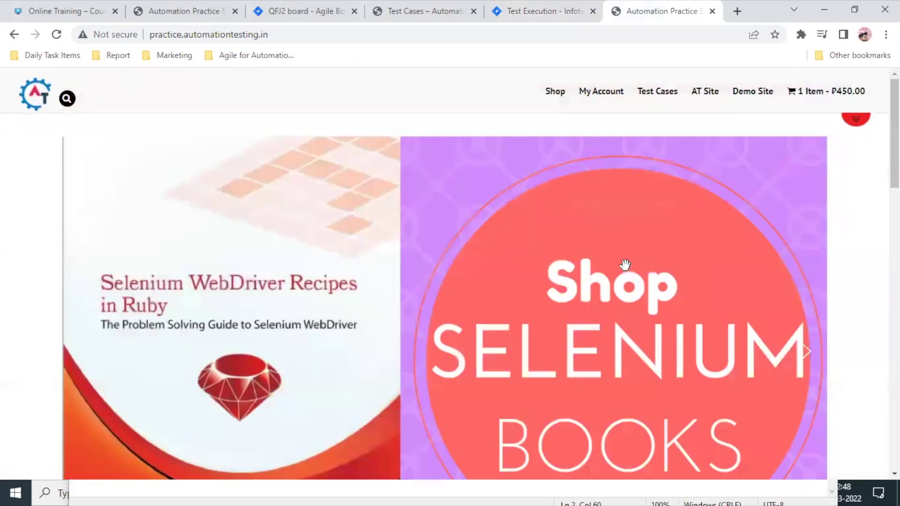
pyautogui.click(526, 12)
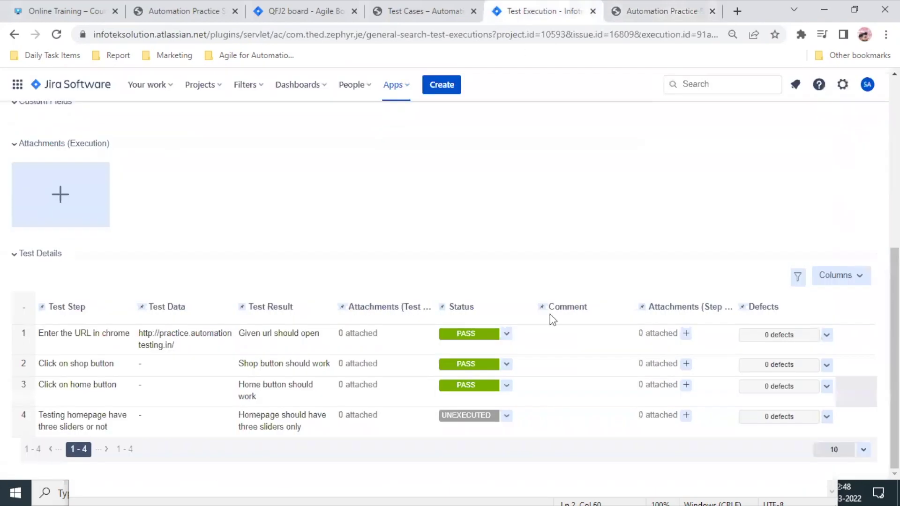
pyautogui.click(506, 417)
pyautogui.click(499, 434)
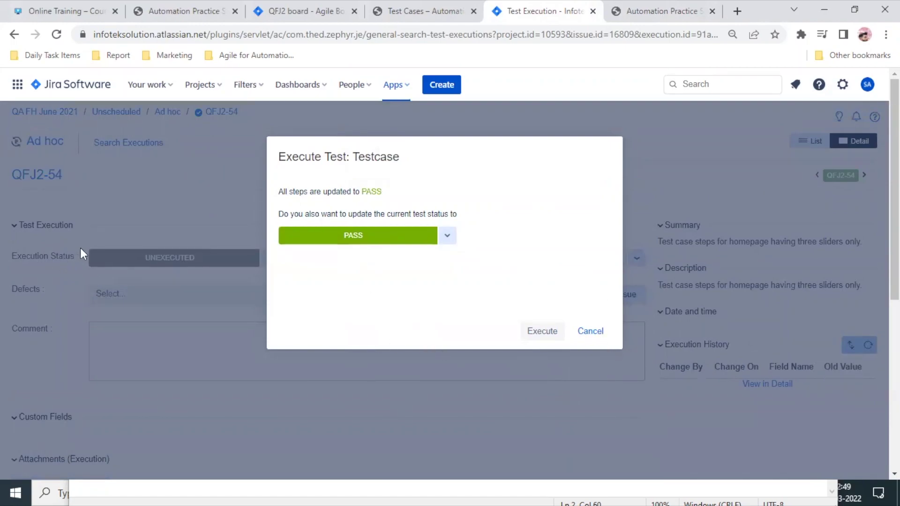
# Confirm PASS as the overall status for QFJ2-54's execution.
pyautogui.click(539, 332)
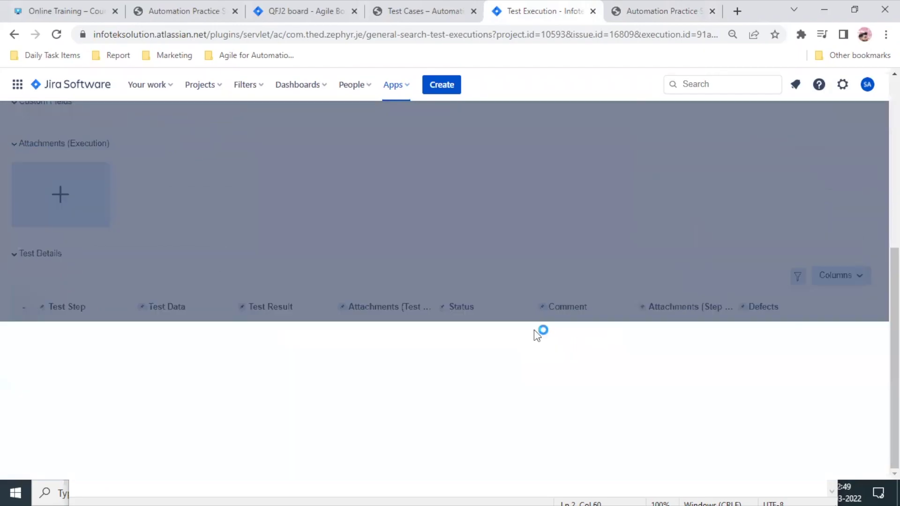